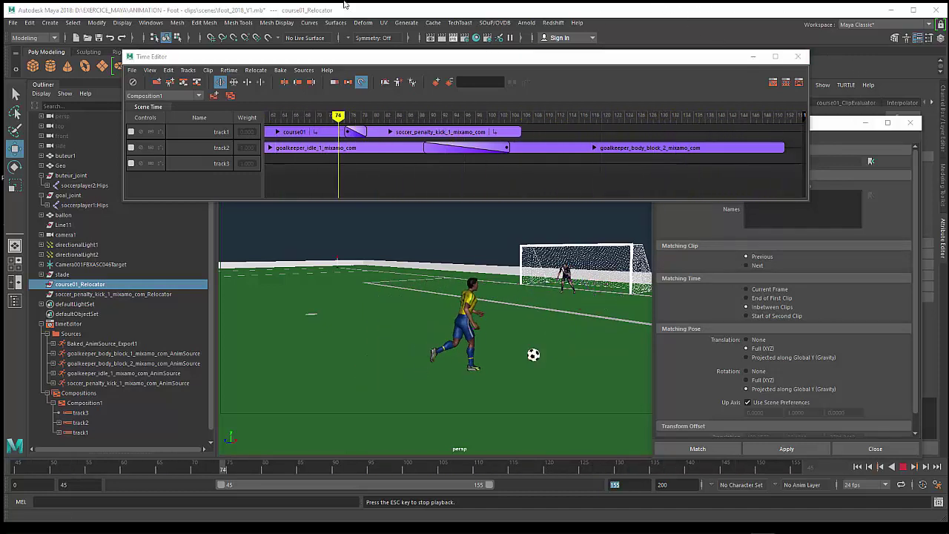
- Nudge the Time Editor window slightly down and to the right
{"action": "mouse_move", "coordinate": [326, 59]}
{"action": "left_mouse_down"}
{"action": "mouse_move", "coordinate": [345, 87]}
{"action": "mouse_move", "coordinate": [302, 97]}
{"action": "left_mouse_up"}
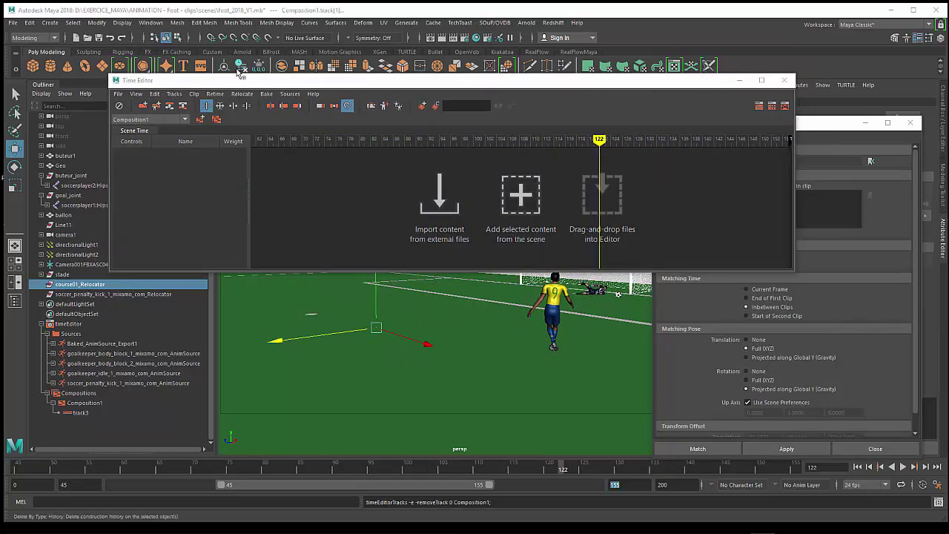
- Reposition the Time Editor window up and to the left
{"action": "left_click_drag", "start_coordinate": [234, 83], "coordinate": [308, 122]}
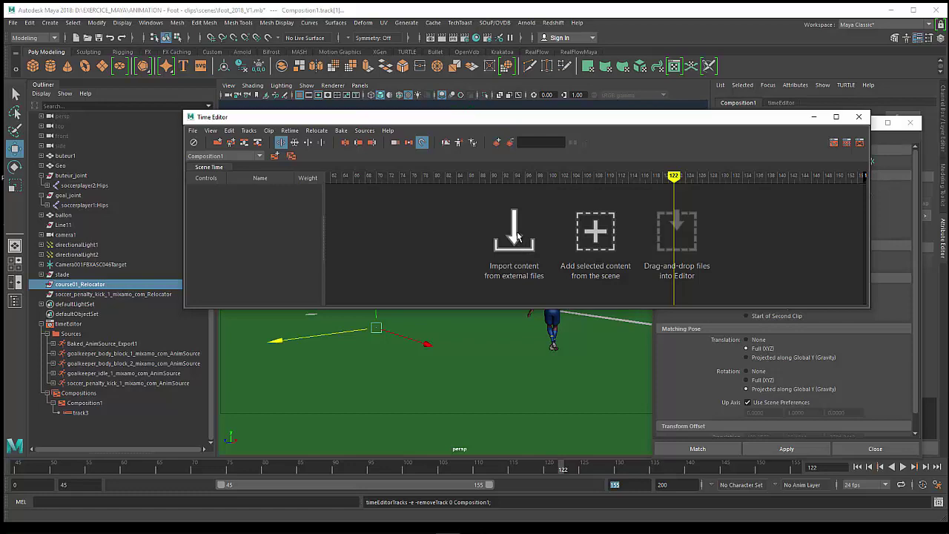
{"action": "mouse_move", "coordinate": [485, 121]}
{"action": "left_mouse_down"}
{"action": "mouse_move", "coordinate": [450, 47]}
{"action": "mouse_move", "coordinate": [457, 77]}
{"action": "mouse_move", "coordinate": [458, 65]}
{"action": "left_mouse_up"}
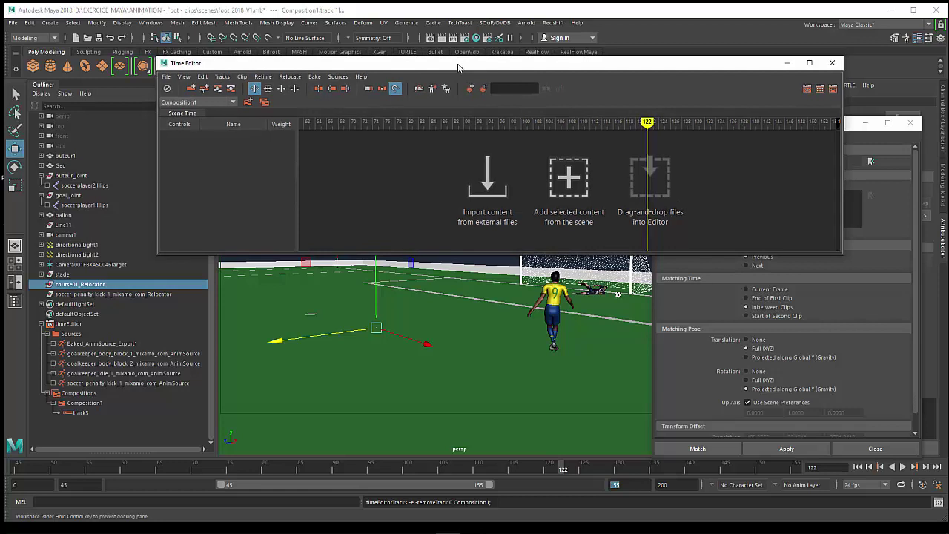
{"action": "left_click_drag", "start_coordinate": [457, 65], "coordinate": [459, 74]}
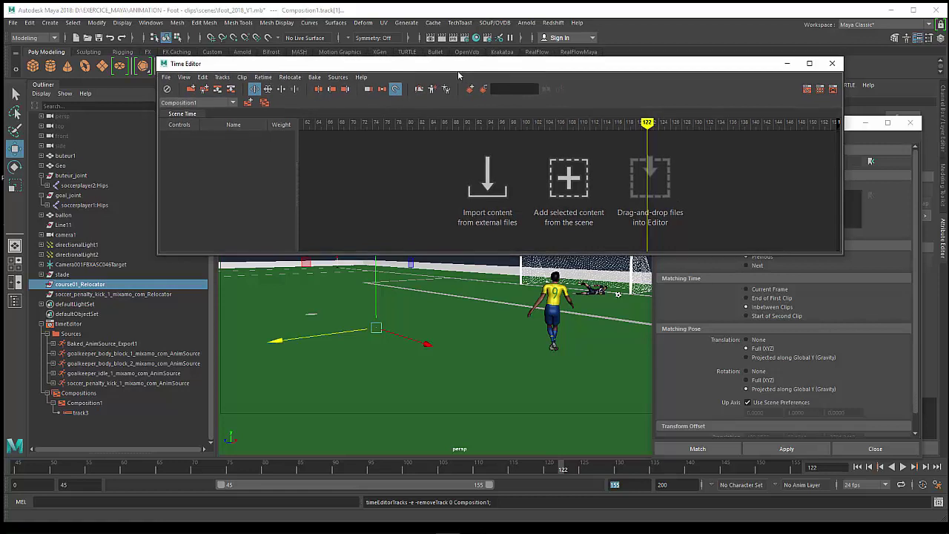
- Select the goalkeeper's soccerplayer1:Hips and move the current time to frame 83
{"action": "left_click", "coordinate": [83, 186]}
{"action": "left_click", "coordinate": [84, 205]}
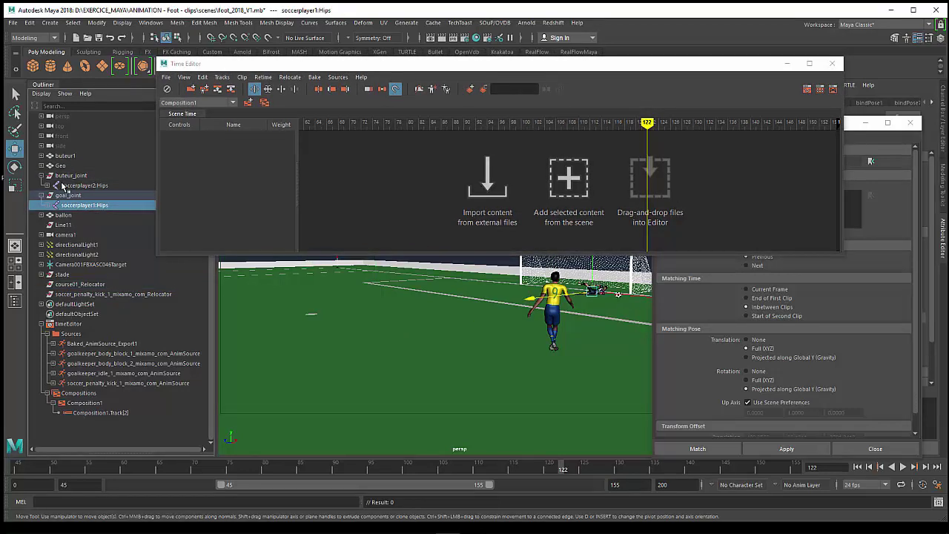
{"action": "left_click_drag", "start_coordinate": [139, 471], "coordinate": [157, 467]}
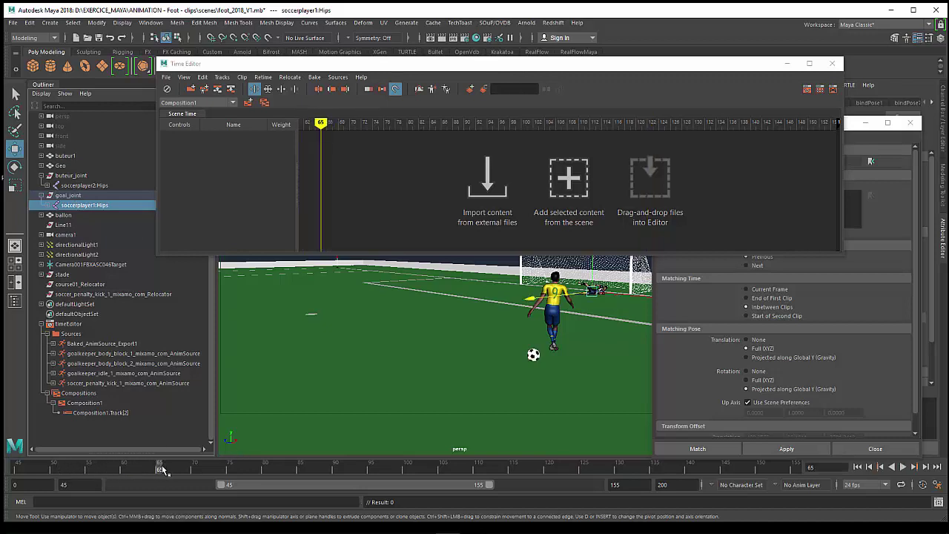
{"action": "left_click_drag", "start_coordinate": [161, 469], "coordinate": [290, 478]}
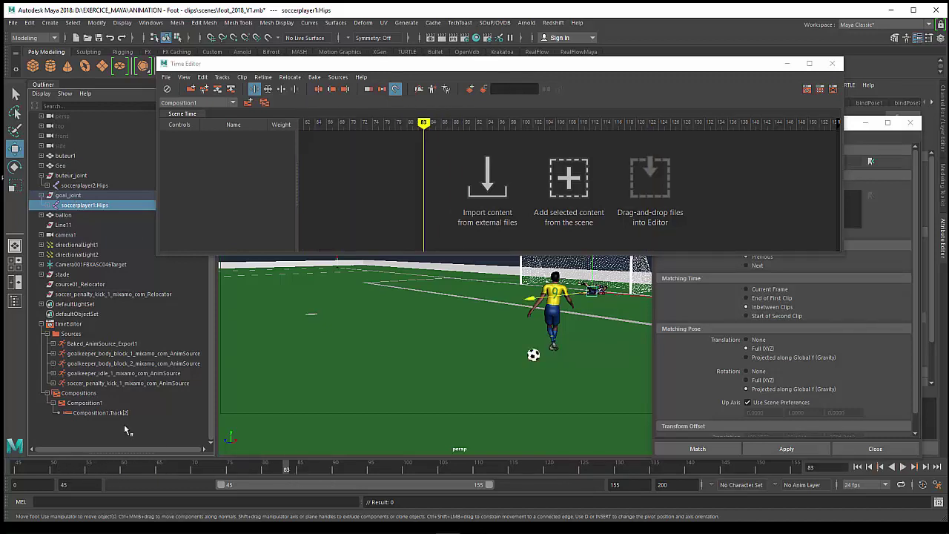
- Select the striker's hips, soccerplayer2:Hips, in the Outliner
{"action": "left_click", "coordinate": [70, 176]}
{"action": "left_click", "coordinate": [66, 196]}
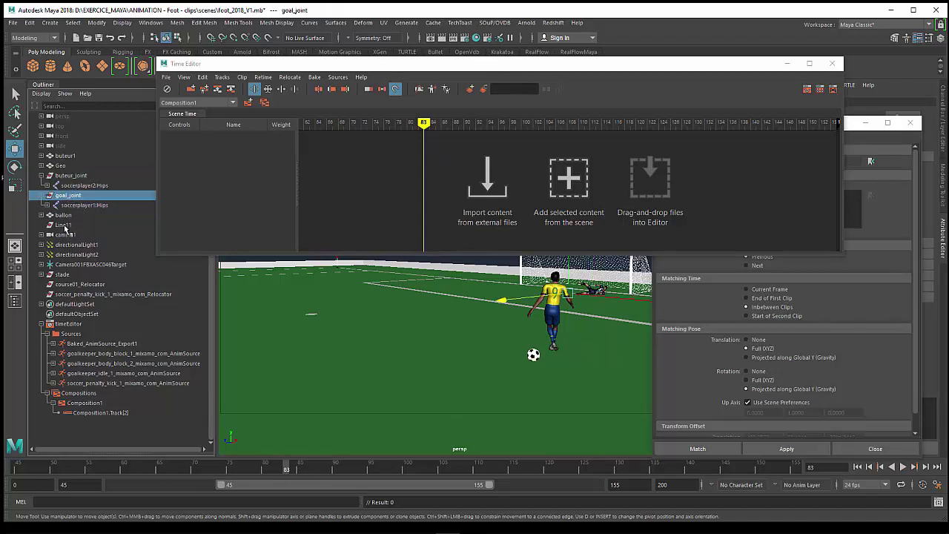
{"action": "left_click", "coordinate": [79, 187]}
{"action": "left_click", "coordinate": [70, 206]}
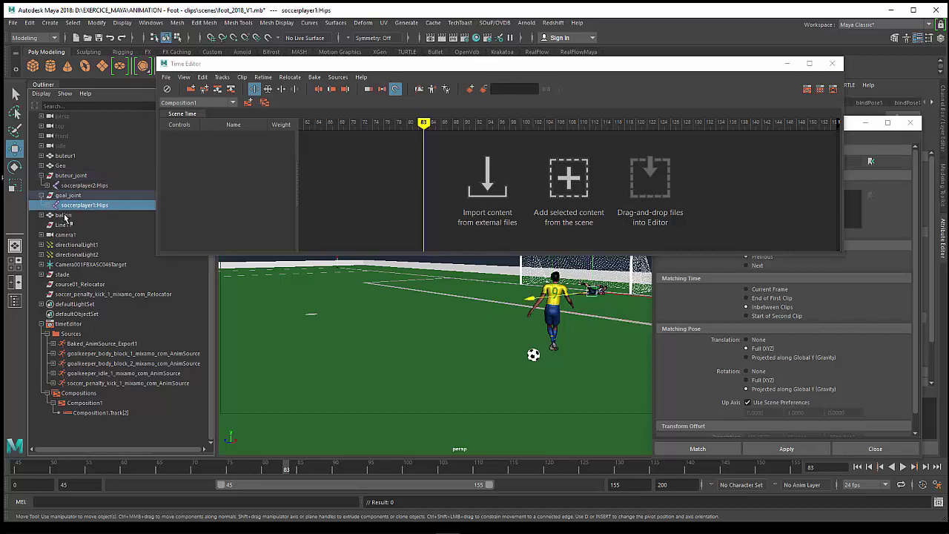
{"action": "left_click", "coordinate": [74, 185]}
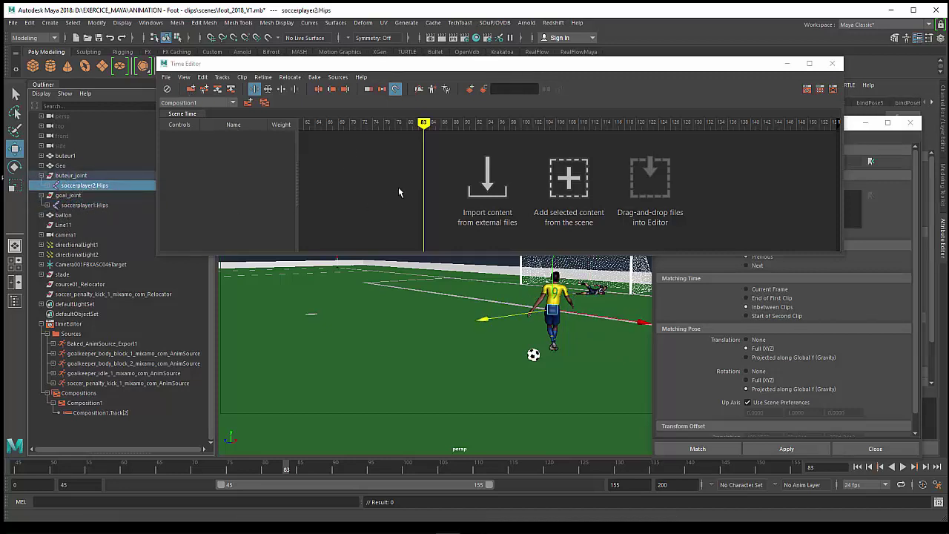
- Import course01.ma into the composition, accepting the default namespace
{"action": "left_click", "coordinate": [484, 189]}
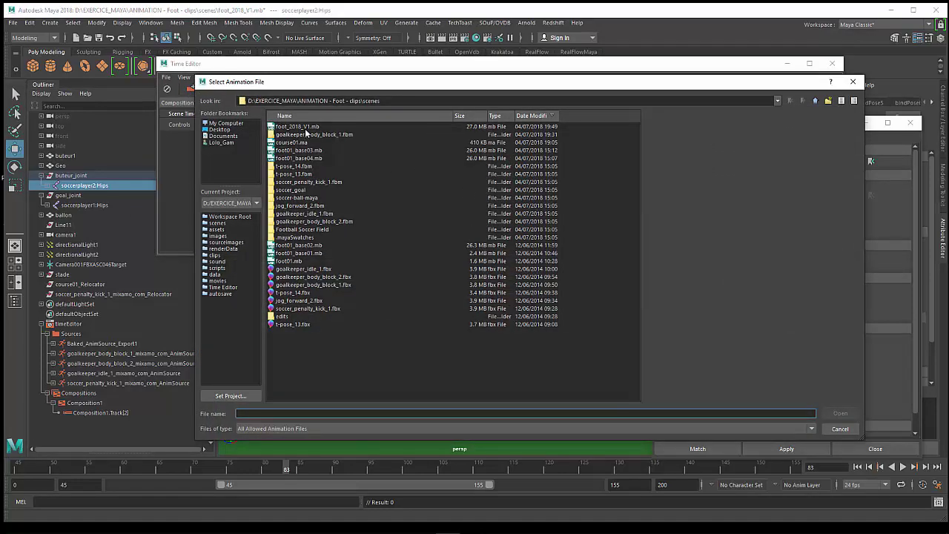
{"action": "left_click", "coordinate": [297, 142]}
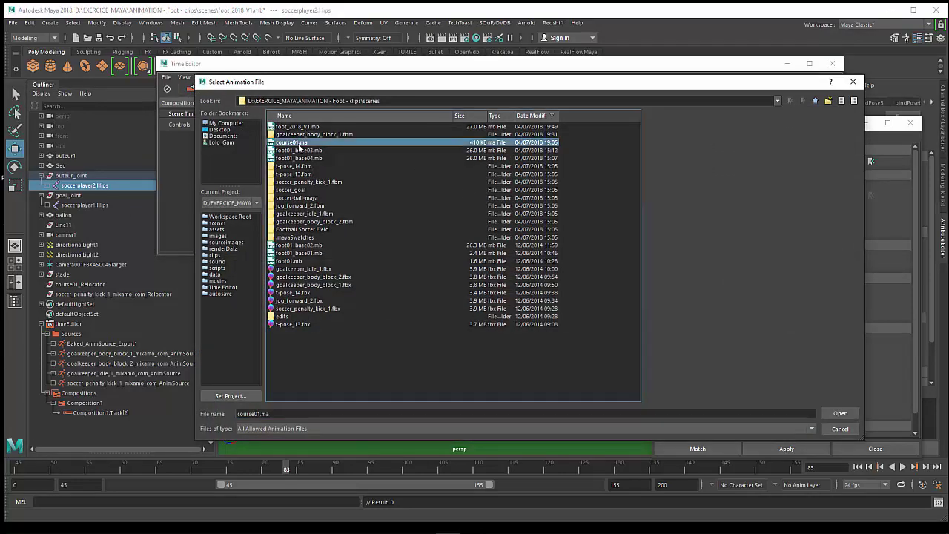
{"action": "double_click", "coordinate": [298, 144]}
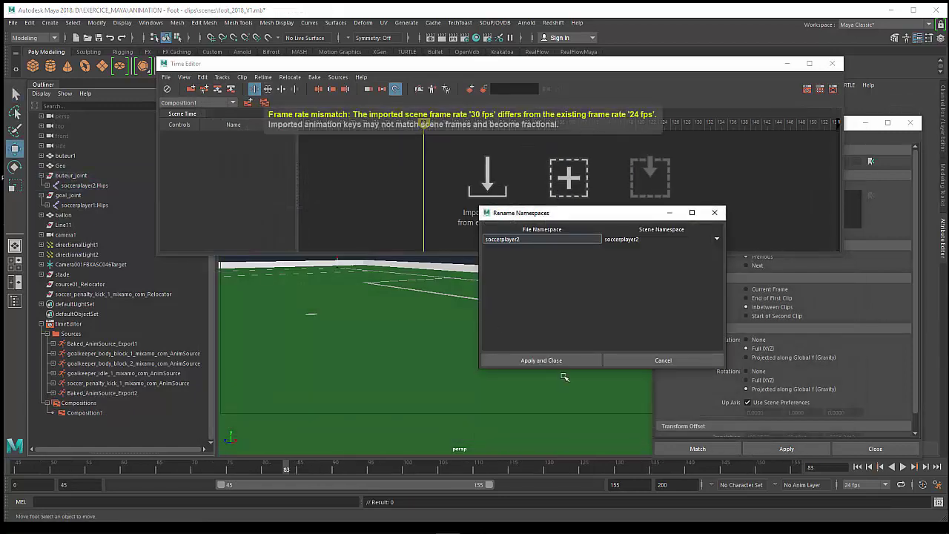
{"action": "left_click", "coordinate": [561, 362]}
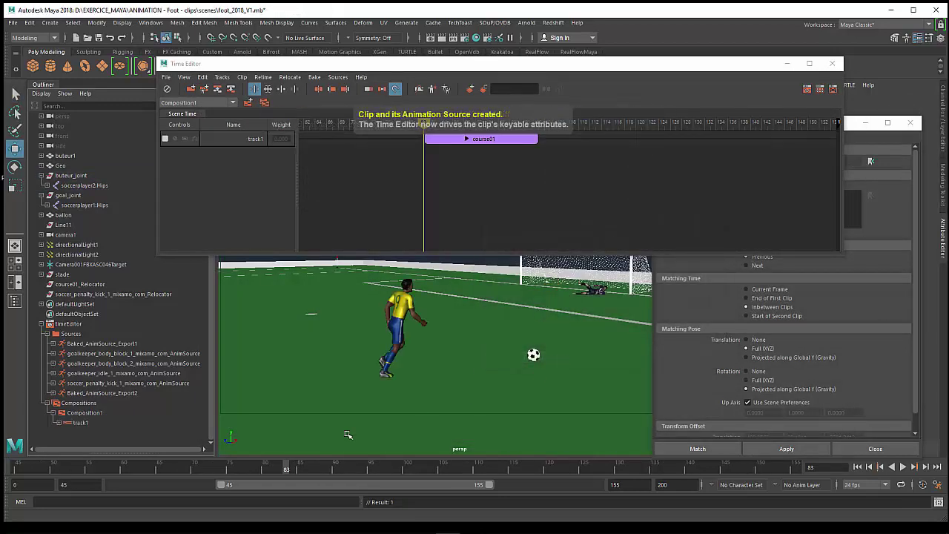
- Slide the course01 clip about 11 frames earlier, scrubbing to review the run
{"action": "mouse_move", "coordinate": [293, 470]}
{"action": "left_mouse_down"}
{"action": "mouse_move", "coordinate": [186, 470]}
{"action": "mouse_move", "coordinate": [469, 471]}
{"action": "mouse_move", "coordinate": [222, 471]}
{"action": "mouse_move", "coordinate": [356, 471]}
{"action": "mouse_move", "coordinate": [466, 487]}
{"action": "mouse_move", "coordinate": [550, 470]}
{"action": "mouse_move", "coordinate": [219, 482]}
{"action": "mouse_move", "coordinate": [464, 470]}
{"action": "mouse_move", "coordinate": [304, 479]}
{"action": "mouse_move", "coordinate": [404, 469]}
{"action": "mouse_move", "coordinate": [236, 470]}
{"action": "mouse_move", "coordinate": [371, 470]}
{"action": "left_mouse_up"}
{"action": "mouse_move", "coordinate": [454, 143]}
{"action": "left_mouse_down"}
{"action": "mouse_move", "coordinate": [437, 141]}
{"action": "mouse_move", "coordinate": [487, 141]}
{"action": "mouse_move", "coordinate": [373, 148]}
{"action": "mouse_move", "coordinate": [470, 157]}
{"action": "mouse_move", "coordinate": [361, 172]}
{"action": "mouse_move", "coordinate": [378, 171]}
{"action": "left_mouse_up"}
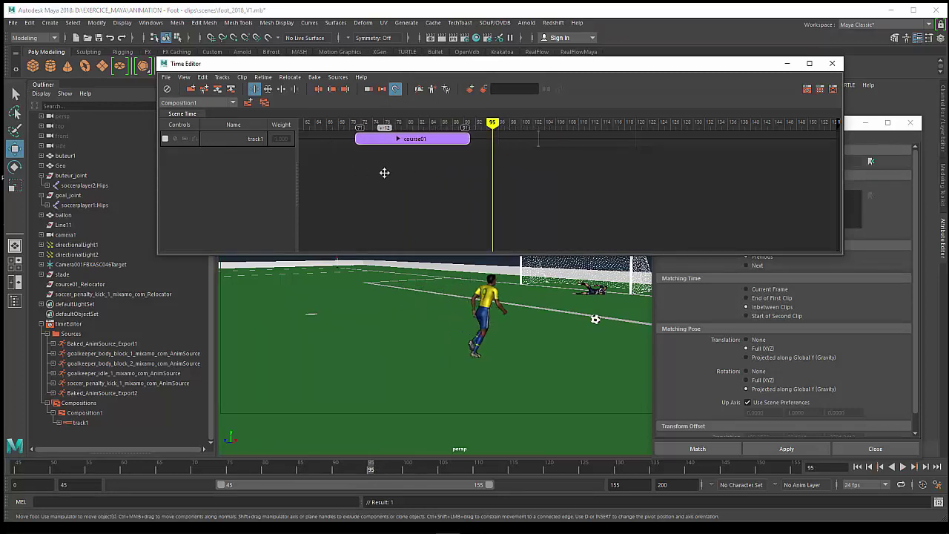
{"action": "mouse_move", "coordinate": [321, 464]}
{"action": "left_mouse_down"}
{"action": "mouse_move", "coordinate": [295, 469]}
{"action": "mouse_move", "coordinate": [349, 470]}
{"action": "mouse_move", "coordinate": [314, 473]}
{"action": "mouse_move", "coordinate": [323, 475]}
{"action": "left_mouse_up"}
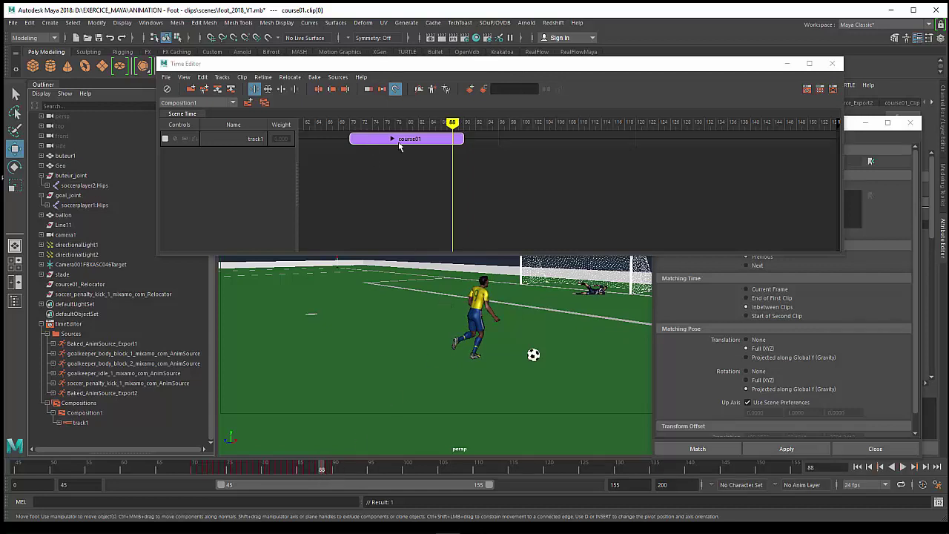
{"action": "left_click_drag", "start_coordinate": [398, 146], "coordinate": [338, 138]}
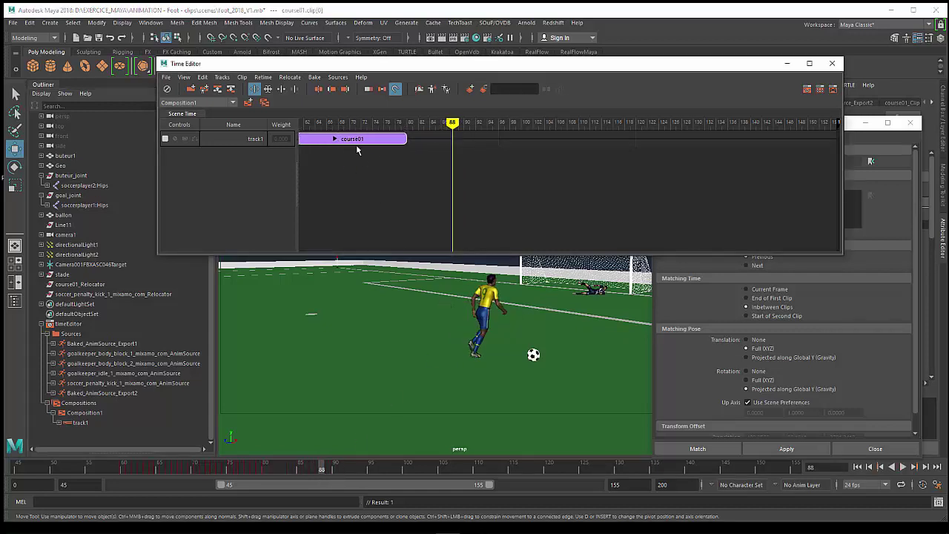
- Import soccer_penalty_kick_1.fbx onto track1 as a second clip after course01
{"action": "right_click", "coordinate": [428, 140]}
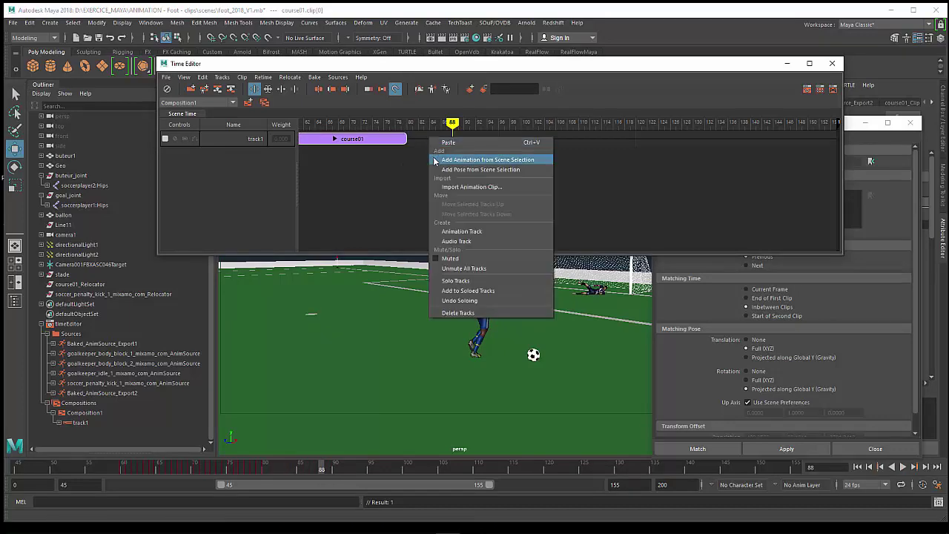
{"action": "left_click", "coordinate": [458, 189]}
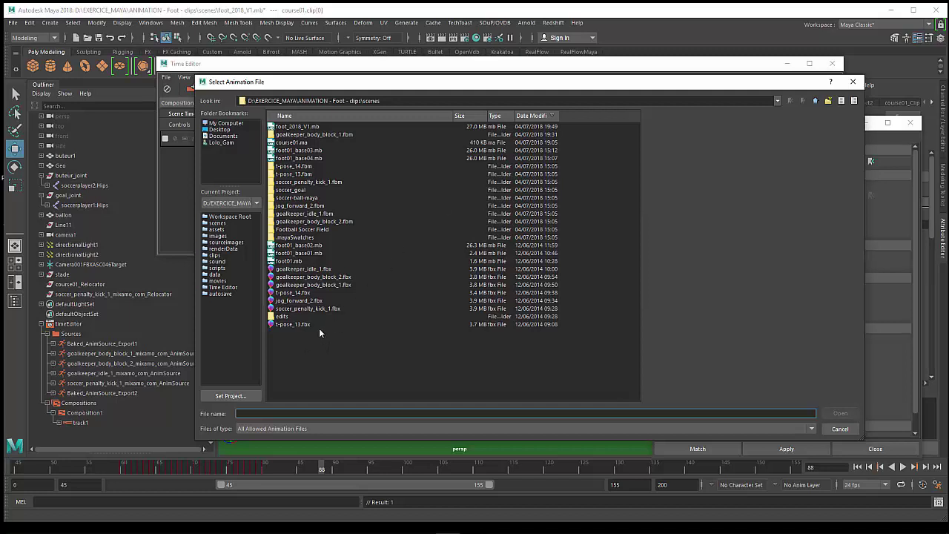
{"action": "left_click", "coordinate": [306, 310]}
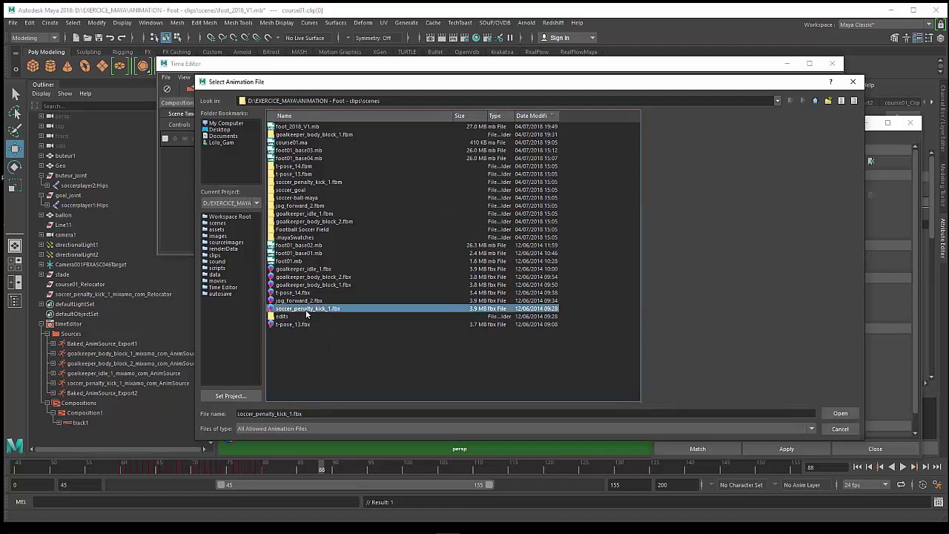
{"action": "double_click", "coordinate": [306, 309]}
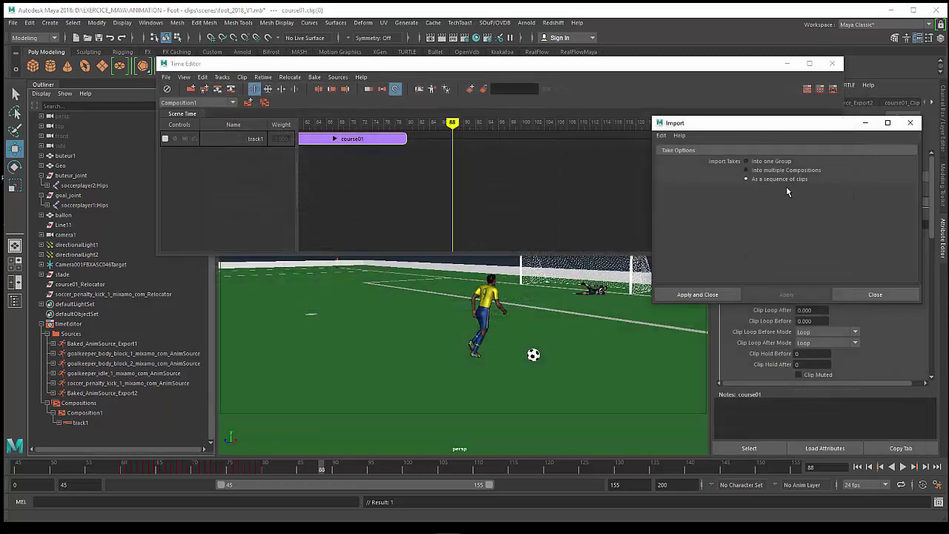
{"action": "left_click", "coordinate": [693, 297]}
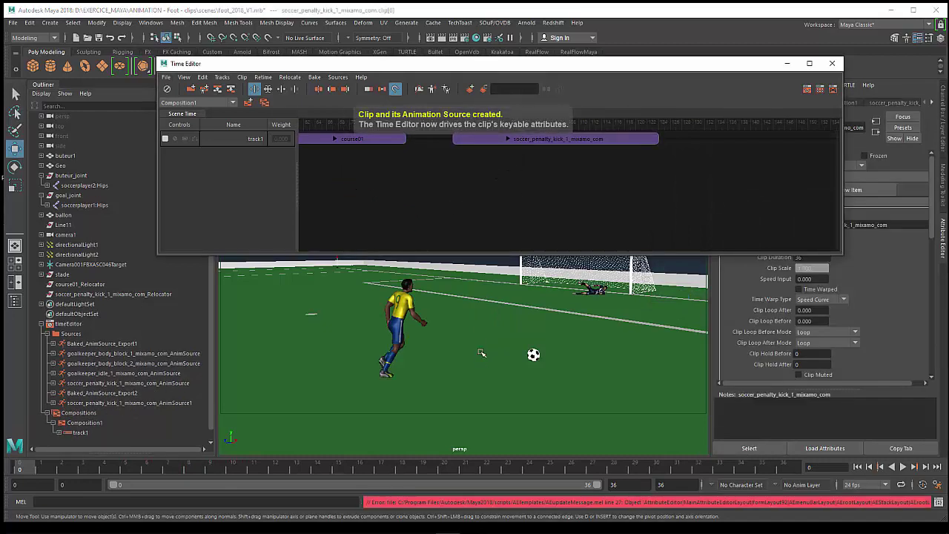
- Frame both clips on track1 and slide the penalty kick clip earlier toward course01
{"action": "middle_click_drag", "start_coordinate": [471, 213], "coordinate": [517, 231], "text": "alt"}
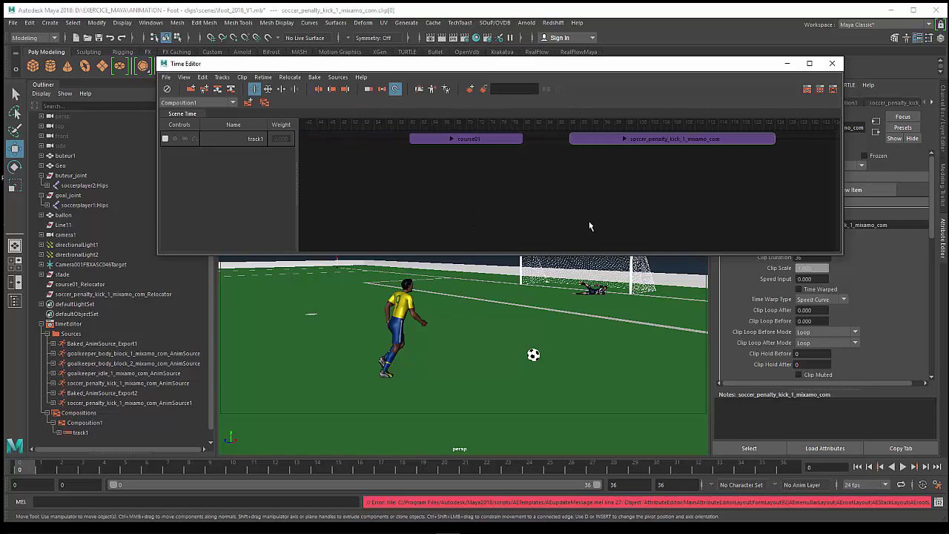
{"action": "left_click", "coordinate": [231, 143]}
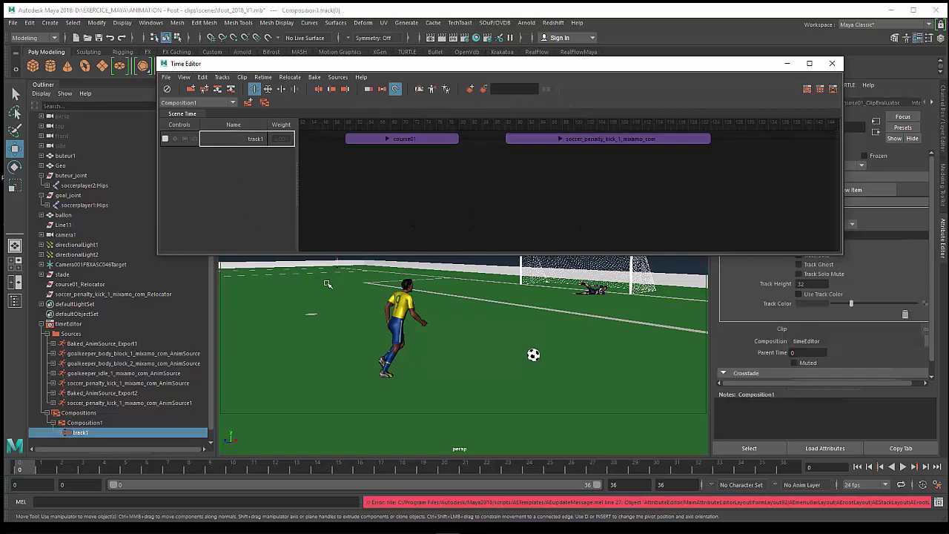
{"action": "key", "text": "ctrl+a"}
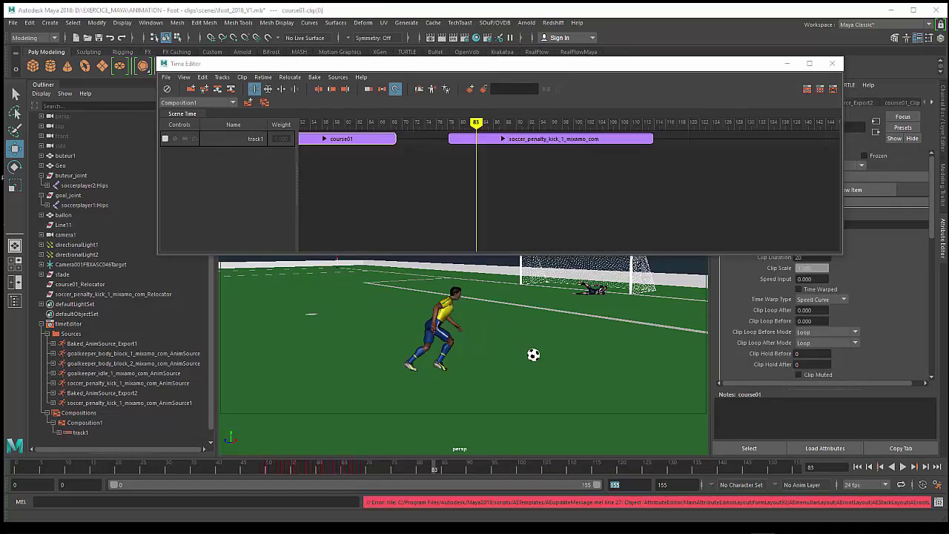
{"action": "left_click", "coordinate": [528, 137]}
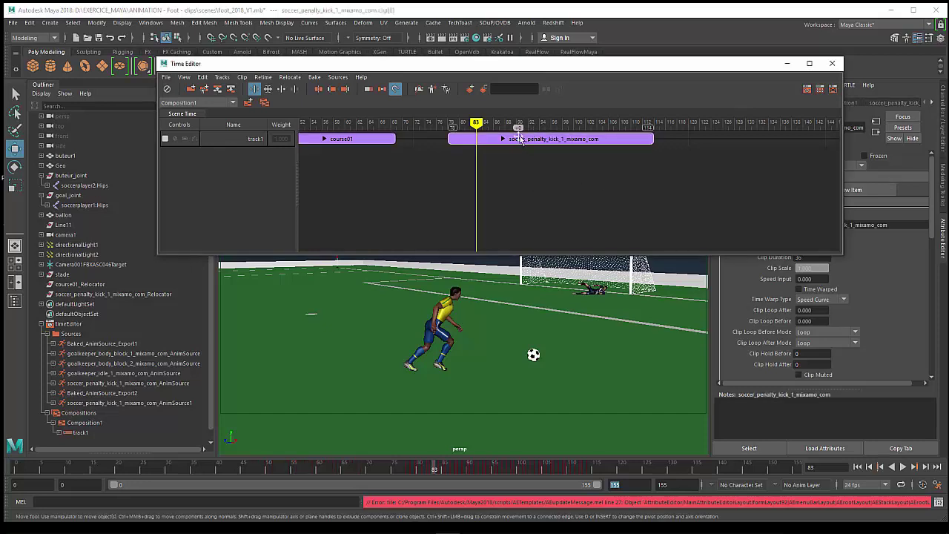
{"action": "mouse_move", "coordinate": [517, 128]}
{"action": "left_mouse_down"}
{"action": "mouse_move", "coordinate": [472, 144]}
{"action": "mouse_move", "coordinate": [495, 147]}
{"action": "left_mouse_up"}
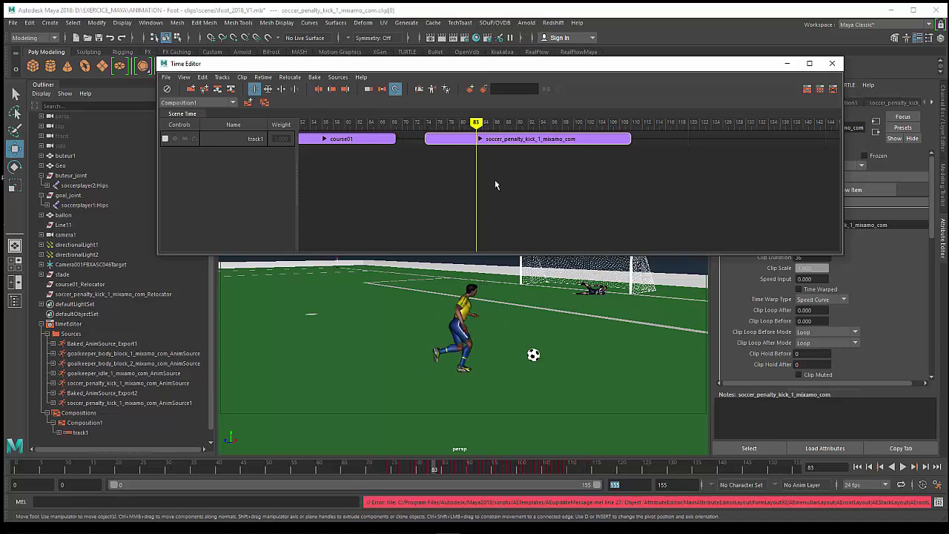
- Slide the kick clip further earlier and scrub from frame 88 through its follow-through
{"action": "left_click_drag", "start_coordinate": [435, 467], "coordinate": [459, 478]}
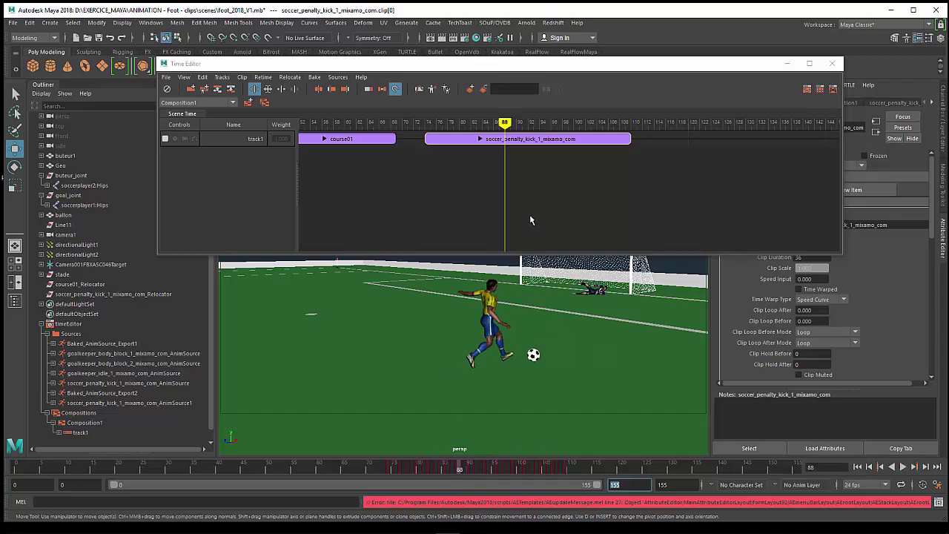
{"action": "left_click", "coordinate": [535, 140]}
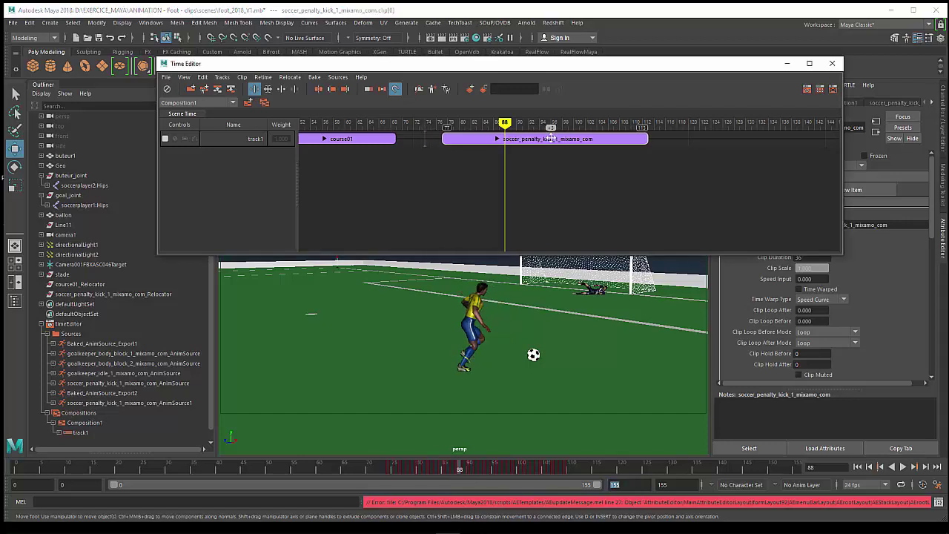
{"action": "left_click_drag", "start_coordinate": [533, 143], "coordinate": [506, 149]}
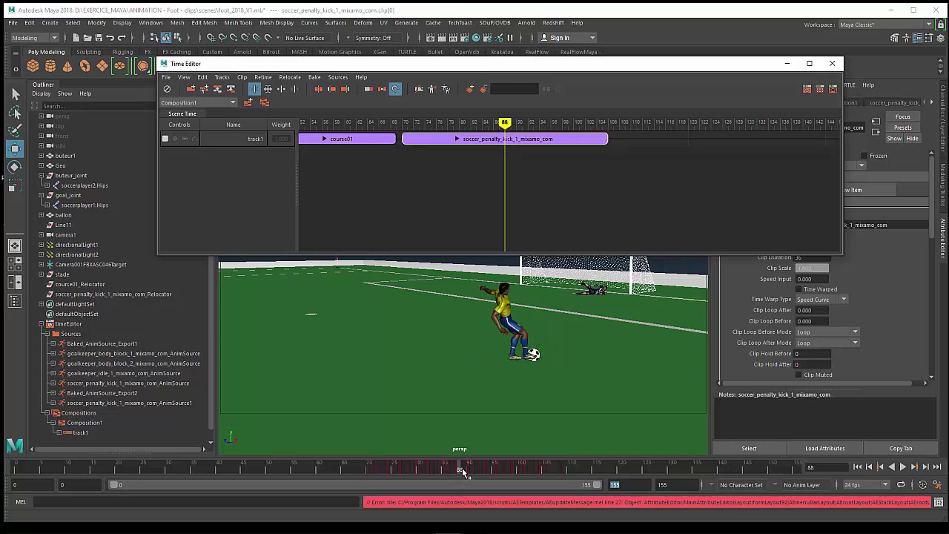
{"action": "mouse_move", "coordinate": [465, 474]}
{"action": "left_mouse_down"}
{"action": "mouse_move", "coordinate": [589, 470]}
{"action": "mouse_move", "coordinate": [334, 475]}
{"action": "mouse_move", "coordinate": [489, 479]}
{"action": "mouse_move", "coordinate": [440, 479]}
{"action": "left_mouse_up"}
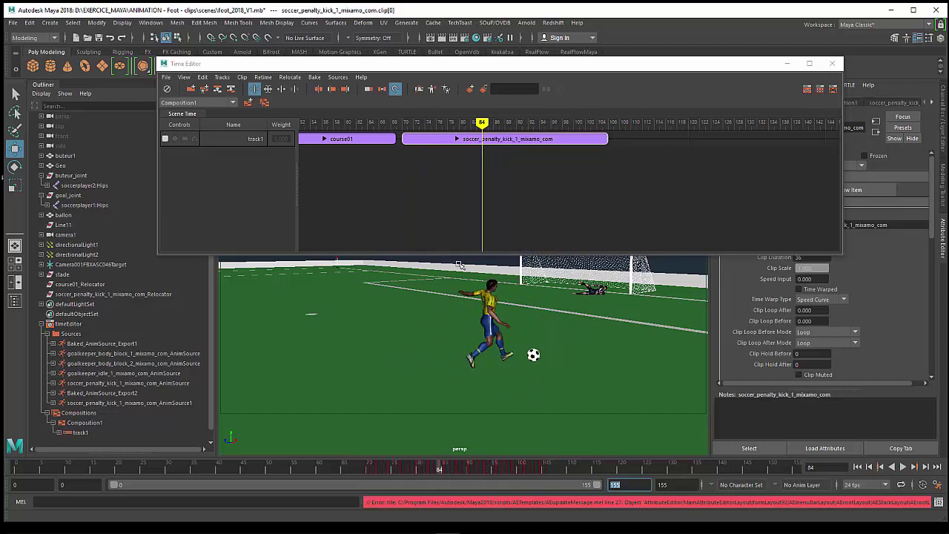
- Lengthen course01 and slide it so it ends exactly where the kick clip begins
{"action": "left_click", "coordinate": [375, 140]}
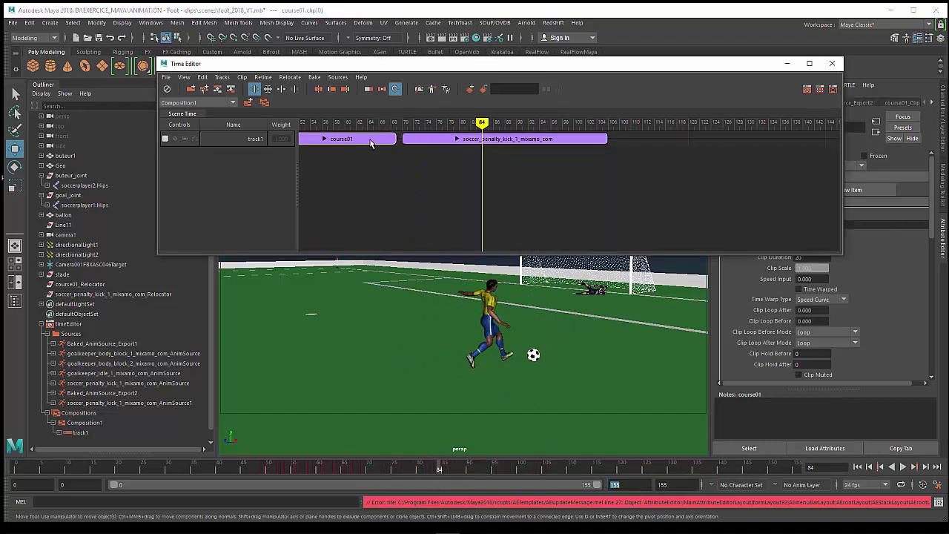
{"action": "left_click_drag", "start_coordinate": [401, 139], "coordinate": [405, 139]}
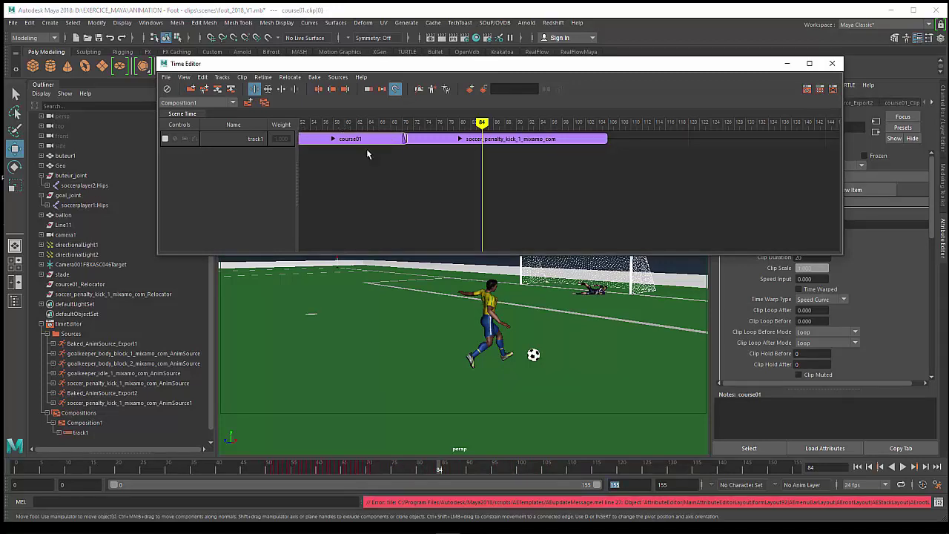
{"action": "middle_click_drag", "start_coordinate": [455, 189], "coordinate": [544, 210], "text": "alt"}
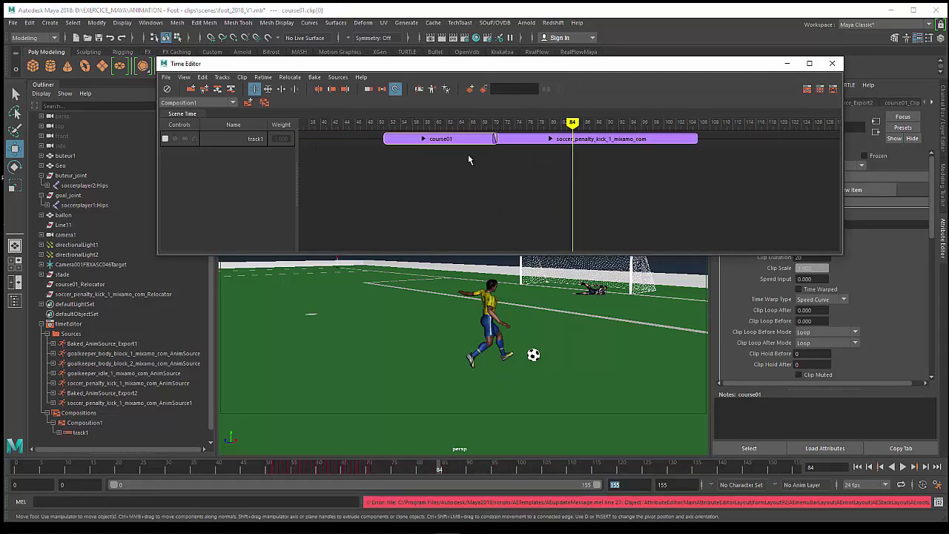
{"action": "left_click_drag", "start_coordinate": [442, 139], "coordinate": [466, 139]}
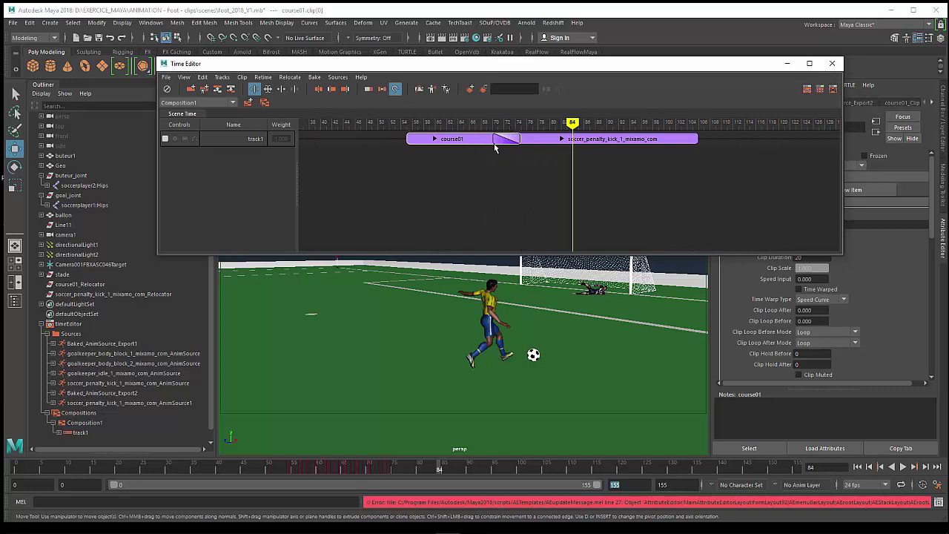
{"action": "left_click_drag", "start_coordinate": [569, 122], "coordinate": [406, 122]}
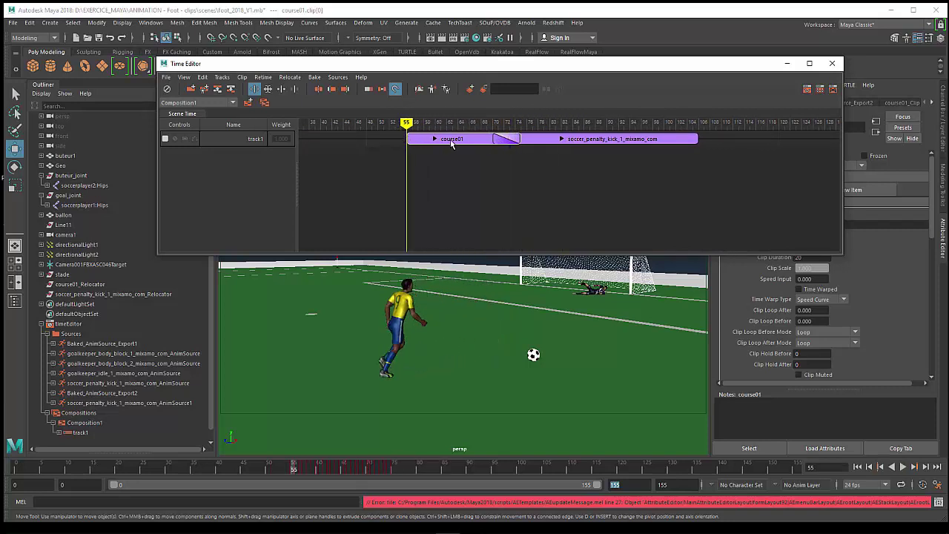
{"action": "left_click_drag", "start_coordinate": [451, 141], "coordinate": [422, 143]}
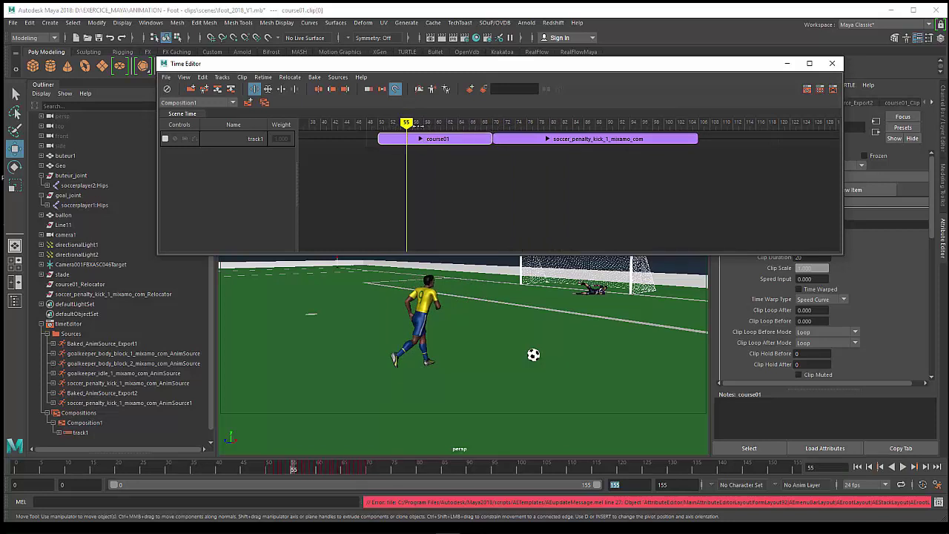
- Play back the run flowing into the kick, then rewind to earlier in the run
{"action": "key", "text": "alt+v"}
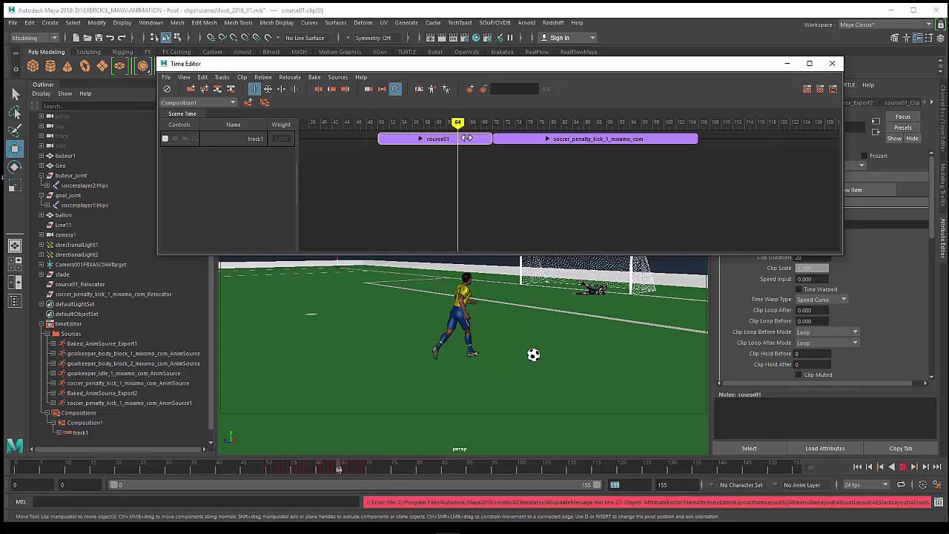
{"action": "key", "text": "alt+v"}
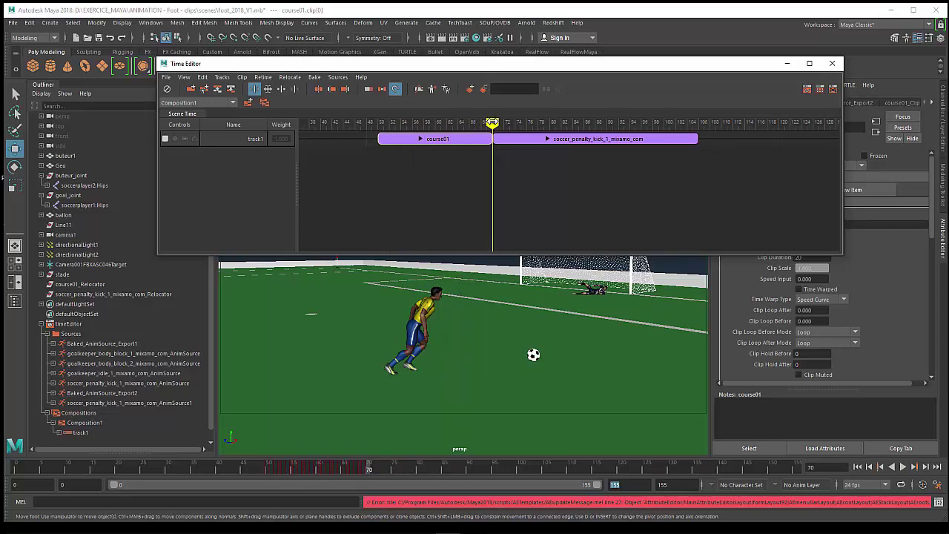
{"action": "key", "text": "alt+v"}
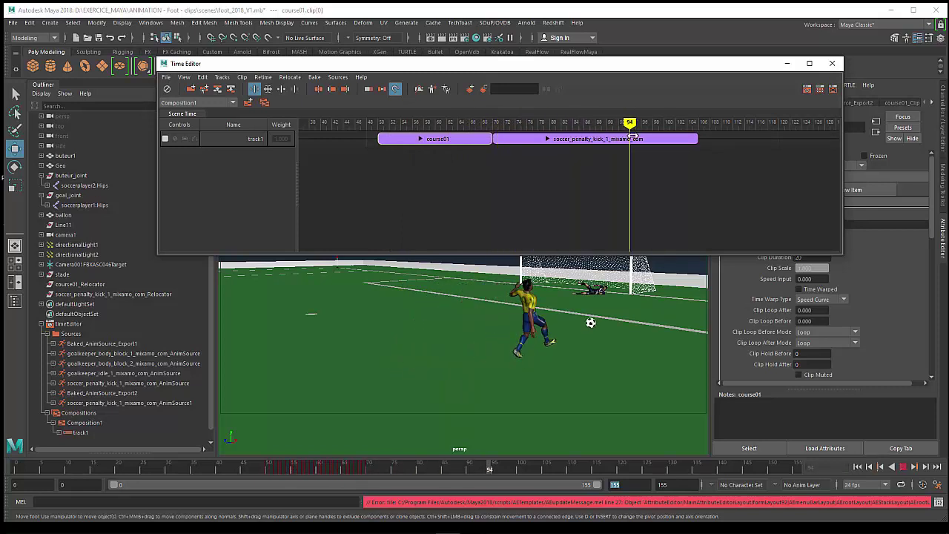
{"action": "mouse_move", "coordinate": [572, 132]}
{"action": "left_mouse_down"}
{"action": "mouse_move", "coordinate": [431, 148]}
{"action": "mouse_move", "coordinate": [481, 149]}
{"action": "mouse_move", "coordinate": [448, 152]}
{"action": "left_mouse_up"}
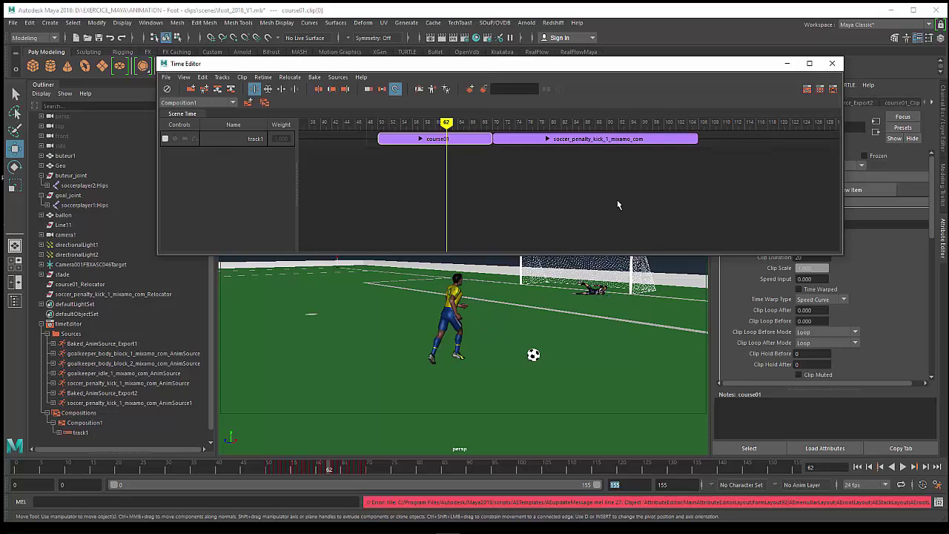
- Create soccer_penalty_kick_1_mixamo_com_Relocator1 on the penalty kick clip
{"action": "left_click", "coordinate": [569, 141]}
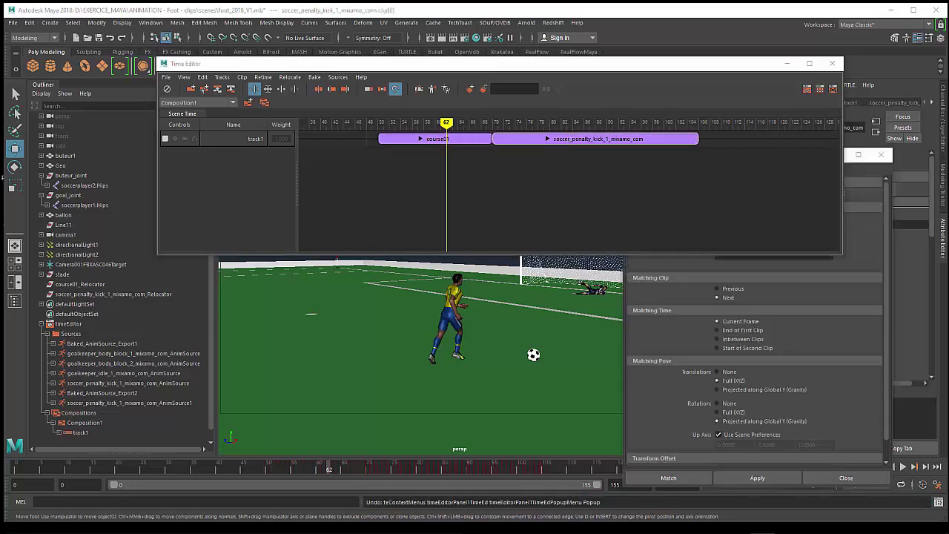
{"action": "right_click", "coordinate": [605, 143]}
{"action": "left_click", "coordinate": [559, 143]}
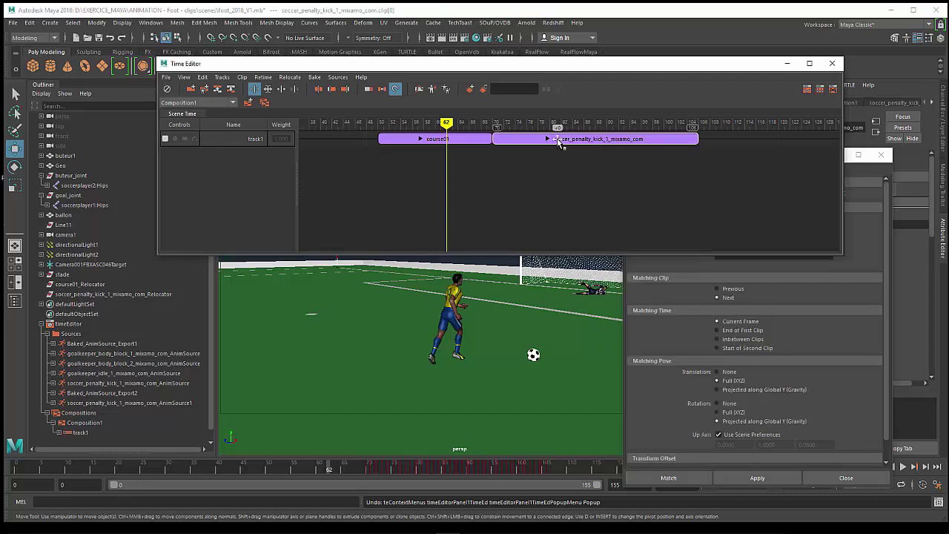
{"action": "right_click", "coordinate": [560, 143]}
{"action": "mouse_move", "coordinate": [582, 436]}
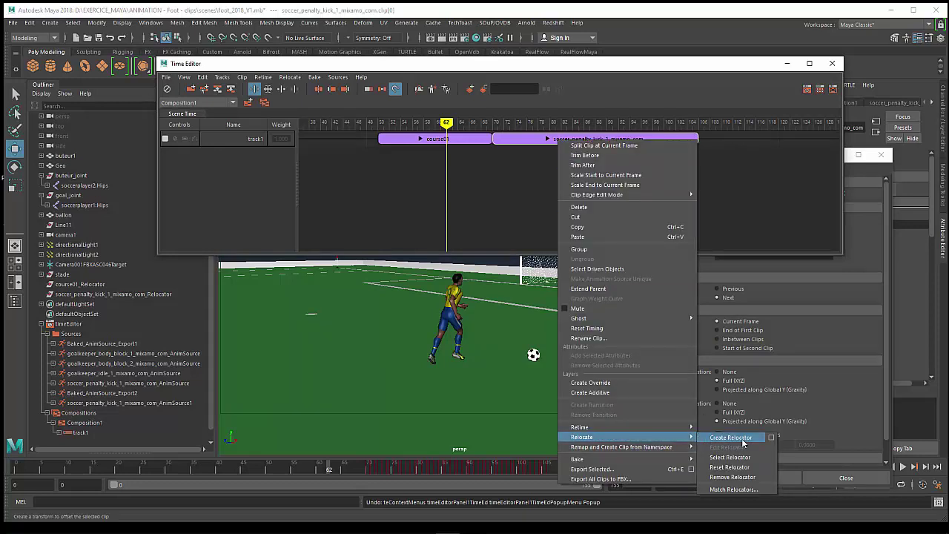
{"action": "left_click", "coordinate": [742, 438]}
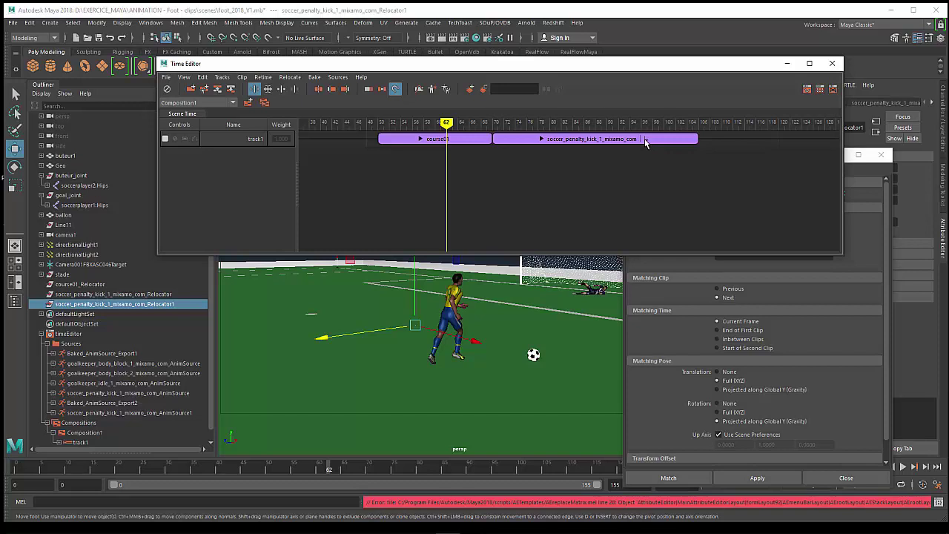
- Delete the three old relocators in the Outliner
{"action": "left_click", "coordinate": [87, 285]}
{"action": "left_click", "coordinate": [83, 305], "text": "shift"}
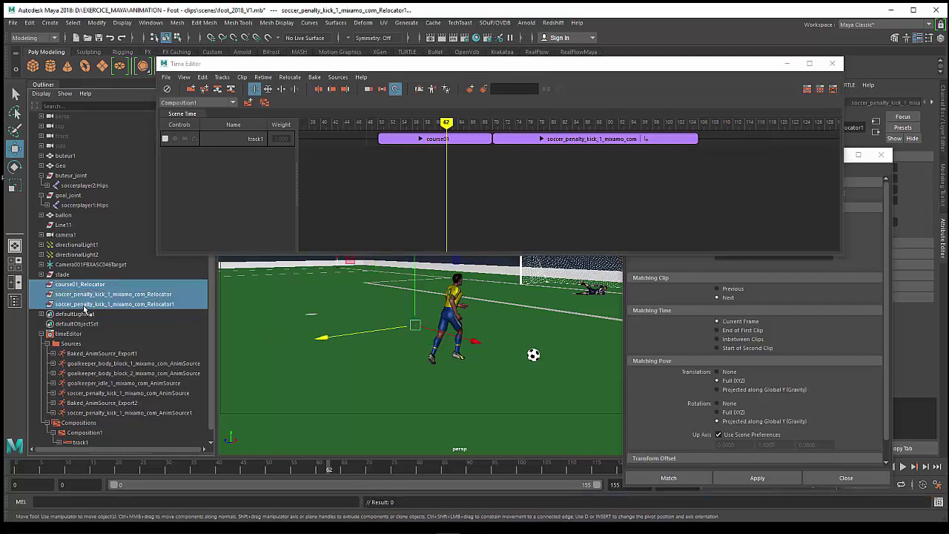
{"action": "key", "text": "Delete"}
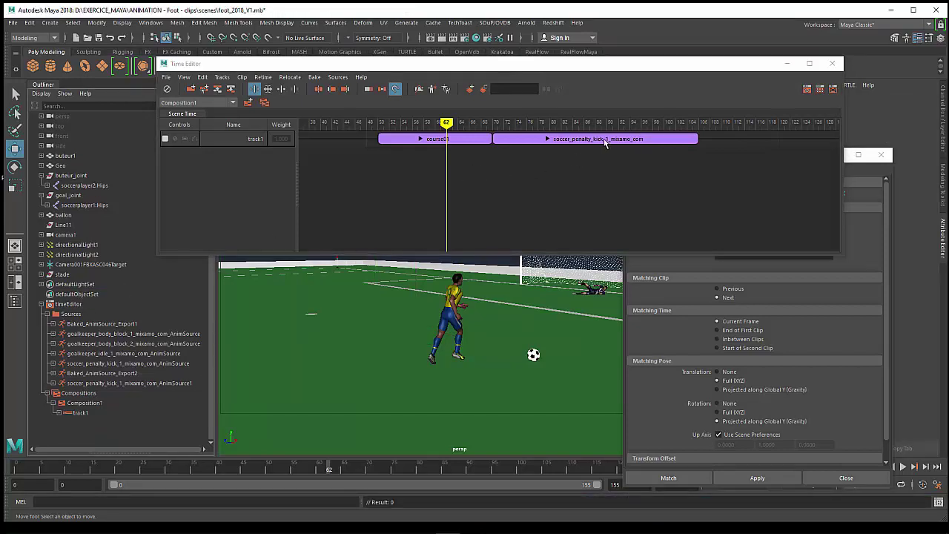
- Create a fresh relocator for the penalty kick clip and another for course01
{"action": "right_click", "coordinate": [605, 143]}
{"action": "left_click", "coordinate": [567, 141]}
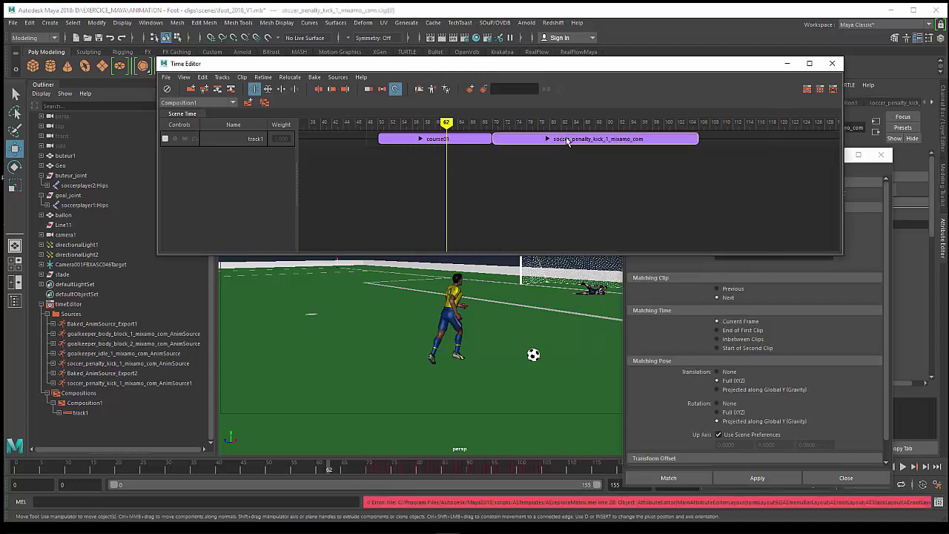
{"action": "right_click", "coordinate": [566, 141]}
{"action": "mouse_move", "coordinate": [590, 435]}
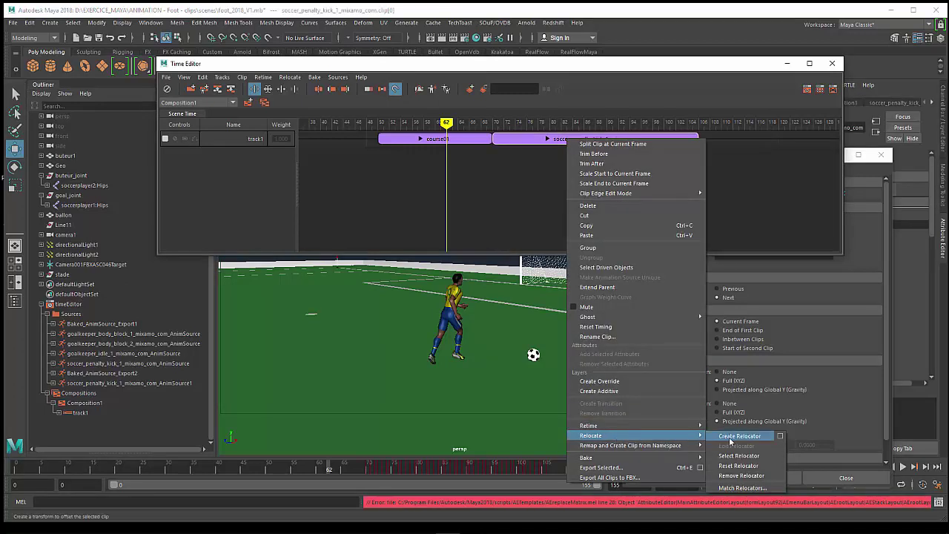
{"action": "left_click", "coordinate": [731, 439]}
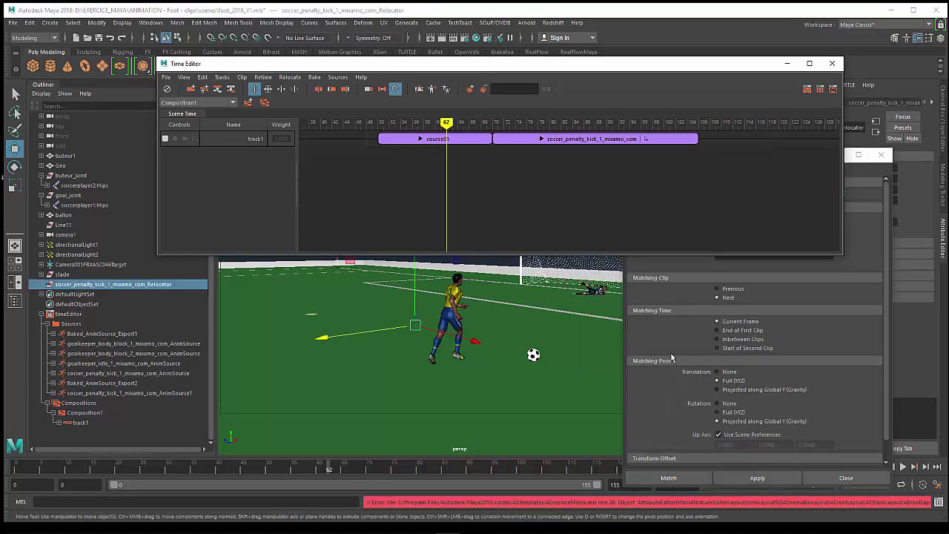
{"action": "left_click", "coordinate": [460, 142]}
{"action": "right_click", "coordinate": [460, 142]}
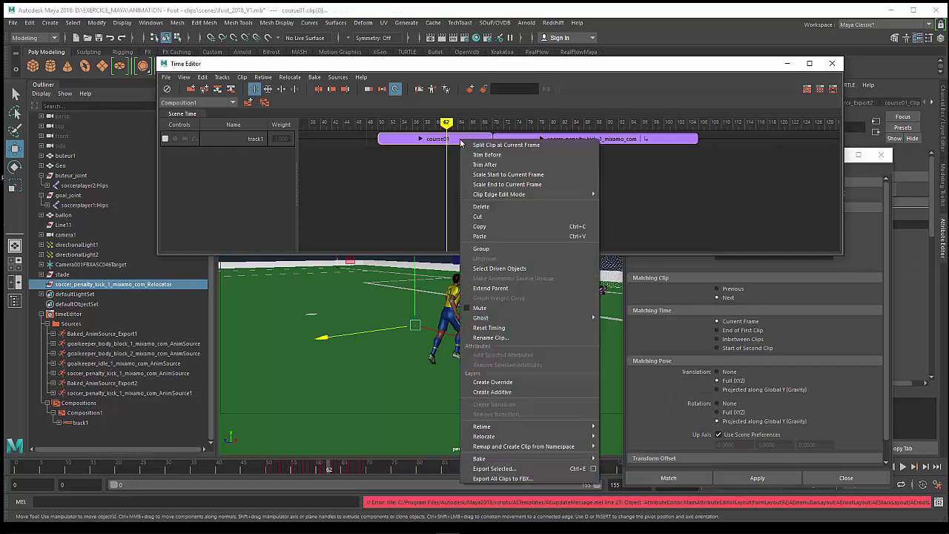
{"action": "mouse_move", "coordinate": [483, 436]}
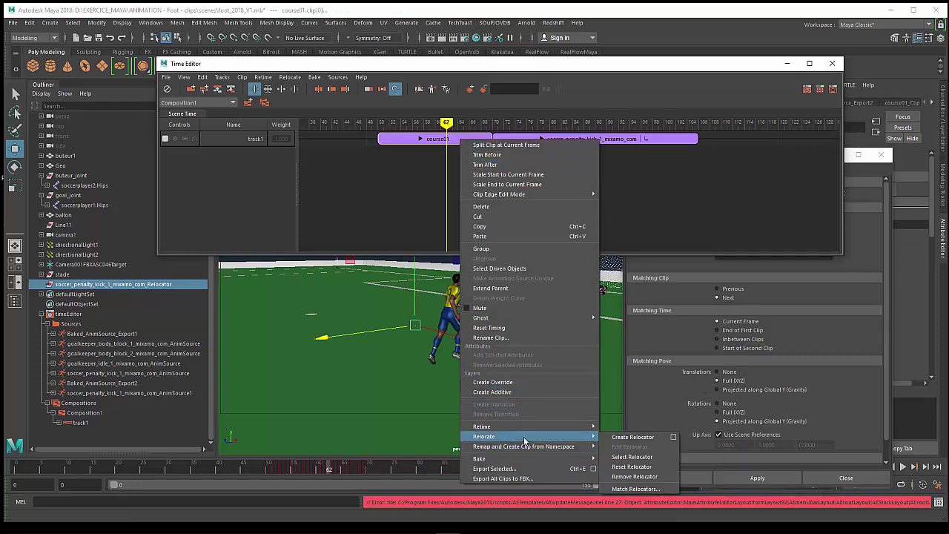
{"action": "left_click", "coordinate": [626, 437]}
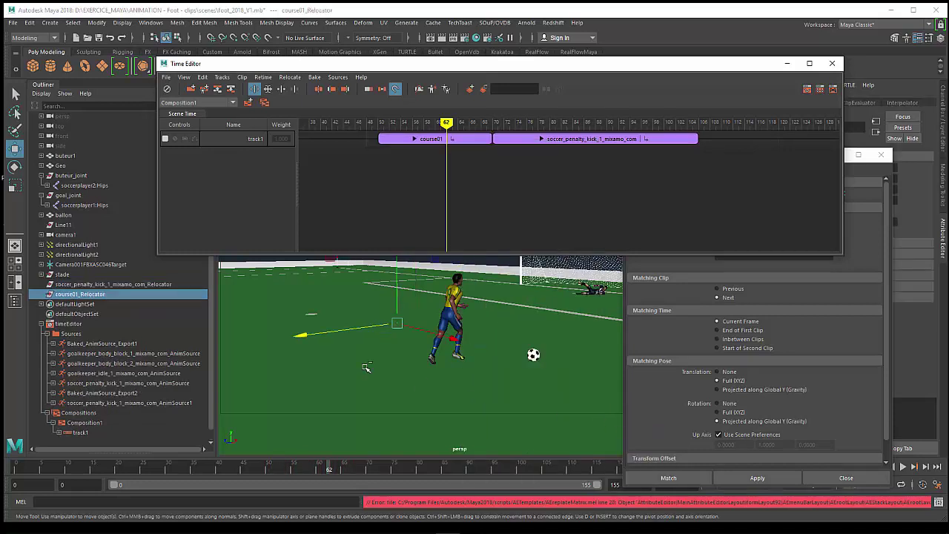
{"action": "left_click", "coordinate": [92, 285]}
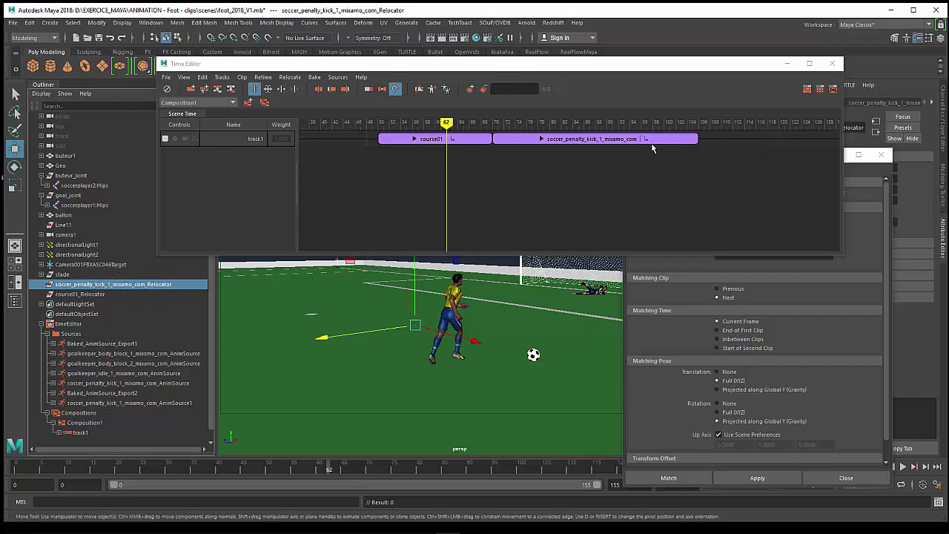
- Drag course01 right to overlap the kick clip's start, then scrub back to review the blend
{"action": "left_click", "coordinate": [468, 142]}
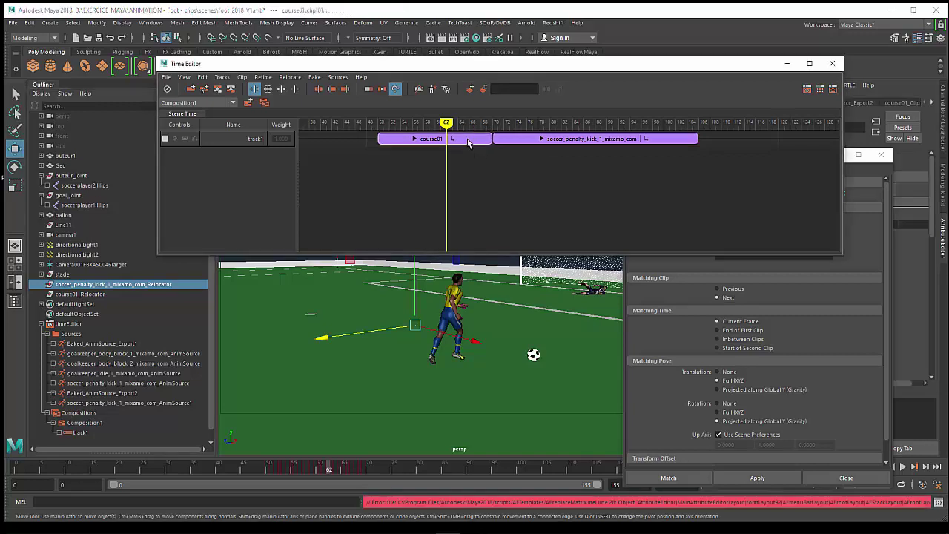
{"action": "left_click_drag", "start_coordinate": [468, 142], "coordinate": [485, 139]}
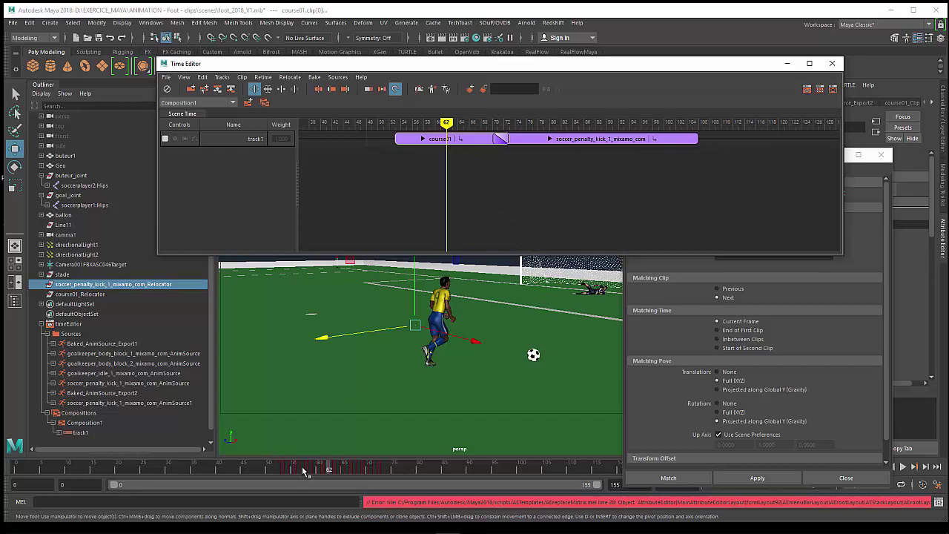
{"action": "mouse_move", "coordinate": [308, 476]}
{"action": "left_mouse_down"}
{"action": "mouse_move", "coordinate": [155, 471]}
{"action": "mouse_move", "coordinate": [504, 500]}
{"action": "mouse_move", "coordinate": [261, 501]}
{"action": "mouse_move", "coordinate": [279, 501]}
{"action": "left_mouse_up"}
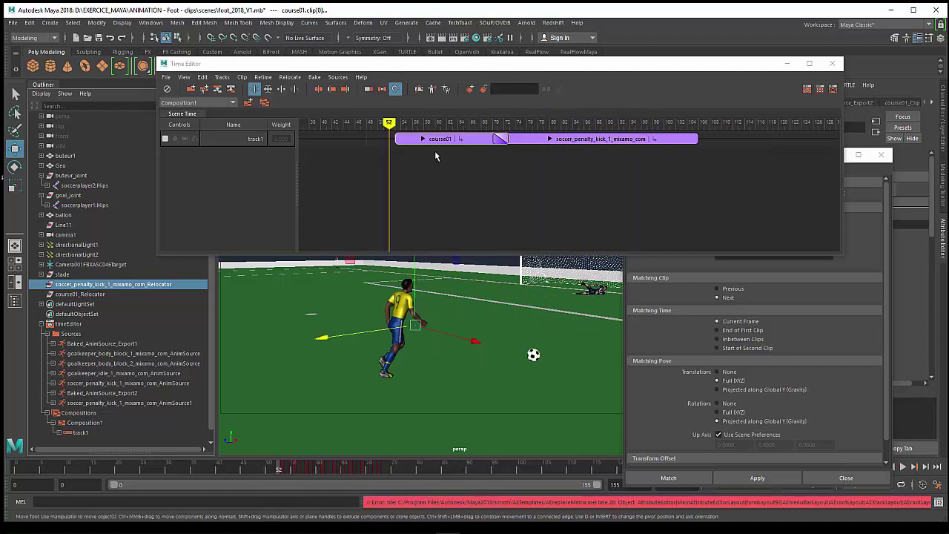
- Close Matching Options, then open Match Relocators settings from the course01 clip's Relocate menu
{"action": "left_click", "coordinate": [883, 153]}
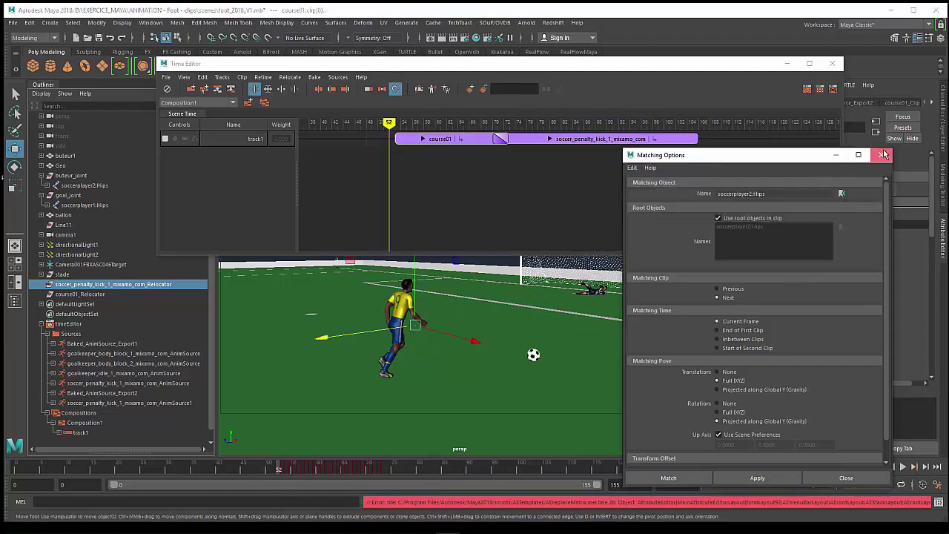
{"action": "left_click", "coordinate": [882, 154]}
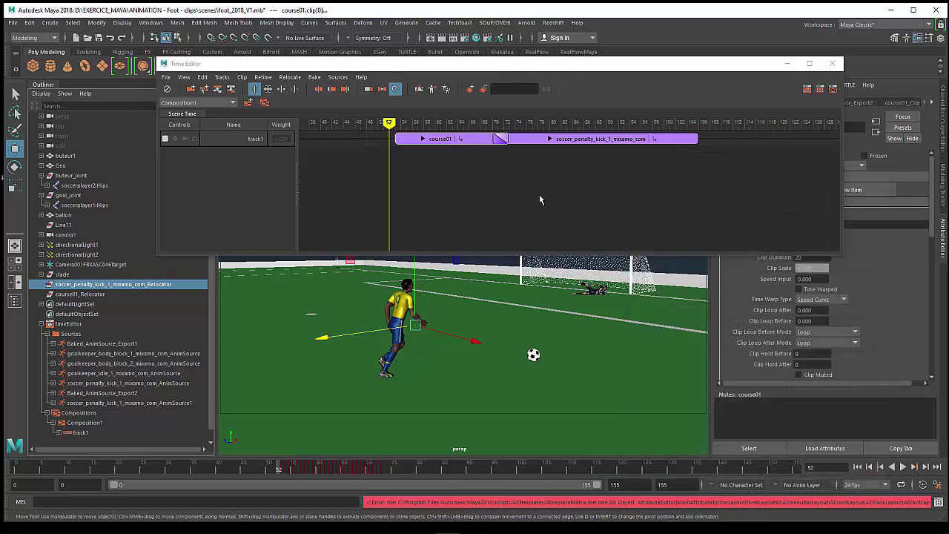
{"action": "right_click", "coordinate": [436, 142]}
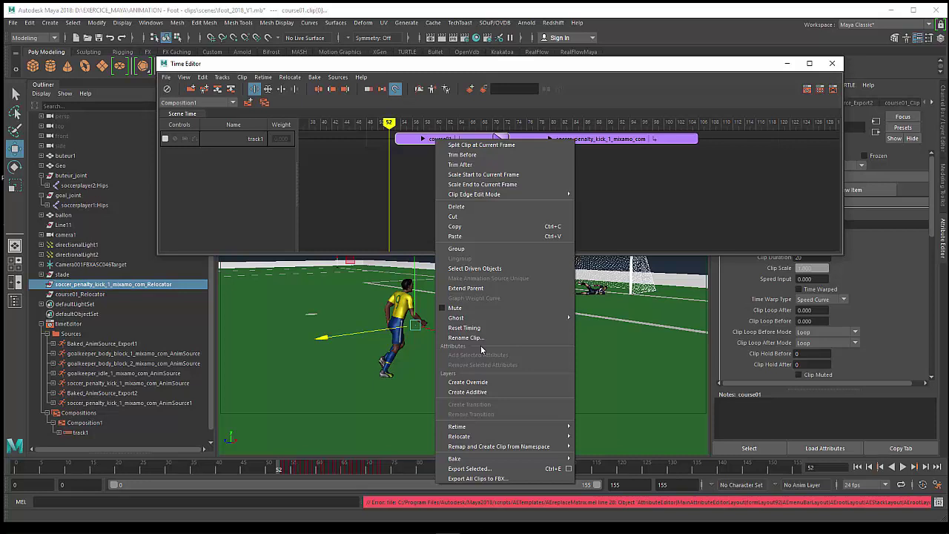
{"action": "mouse_move", "coordinate": [459, 436]}
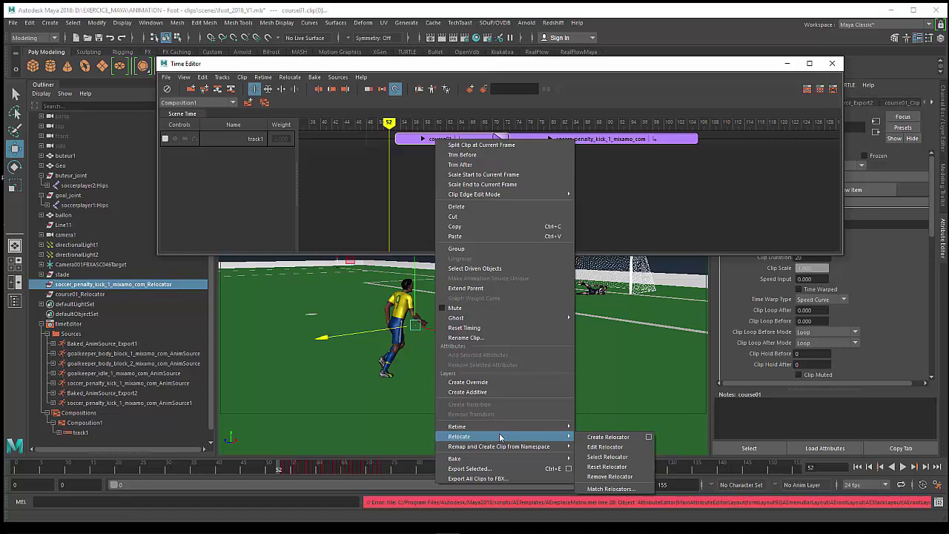
{"action": "left_click", "coordinate": [610, 489]}
- Load soccerplayer2:Hips as the matching object, then scrub the transition to frame 72
{"action": "left_click_drag", "start_coordinate": [669, 155], "coordinate": [623, 155]}
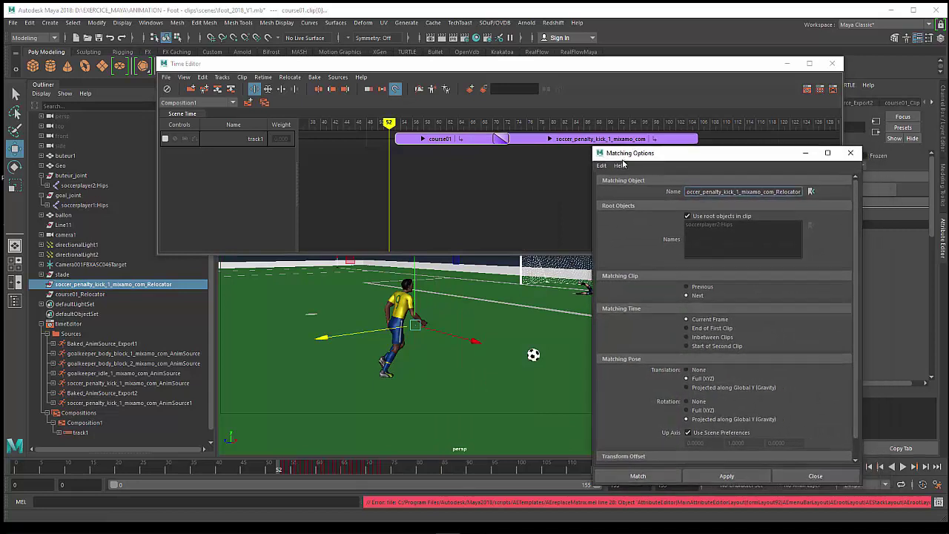
{"action": "left_click", "coordinate": [80, 185]}
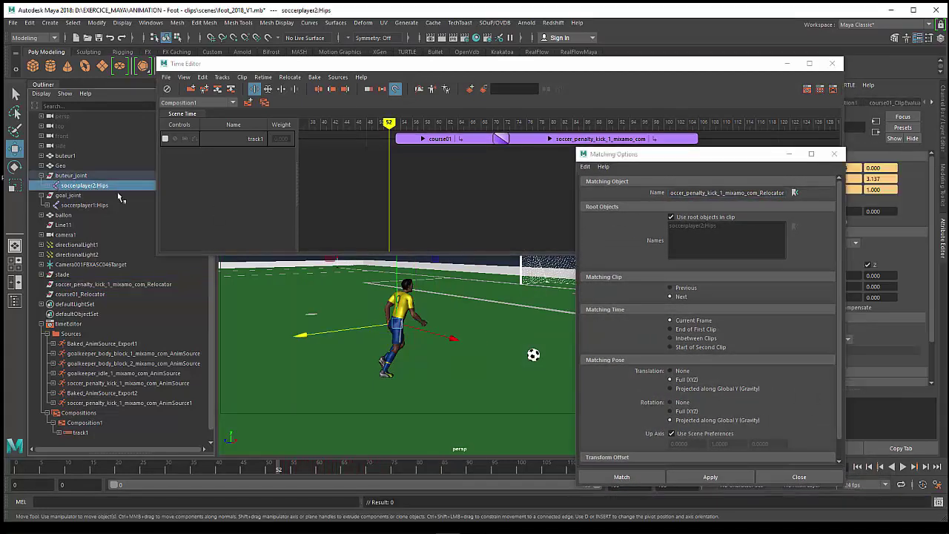
{"action": "left_click", "coordinate": [794, 192]}
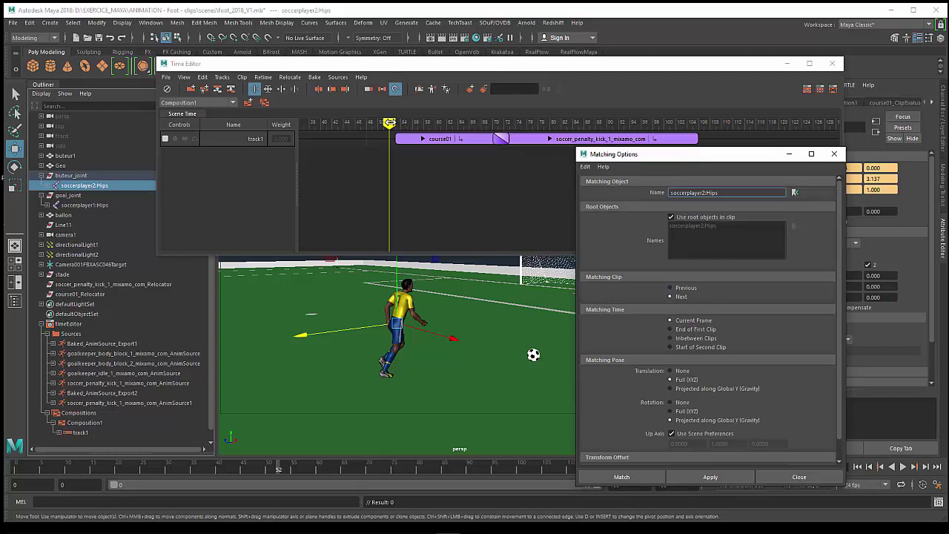
{"action": "left_click_drag", "start_coordinate": [401, 123], "coordinate": [503, 130]}
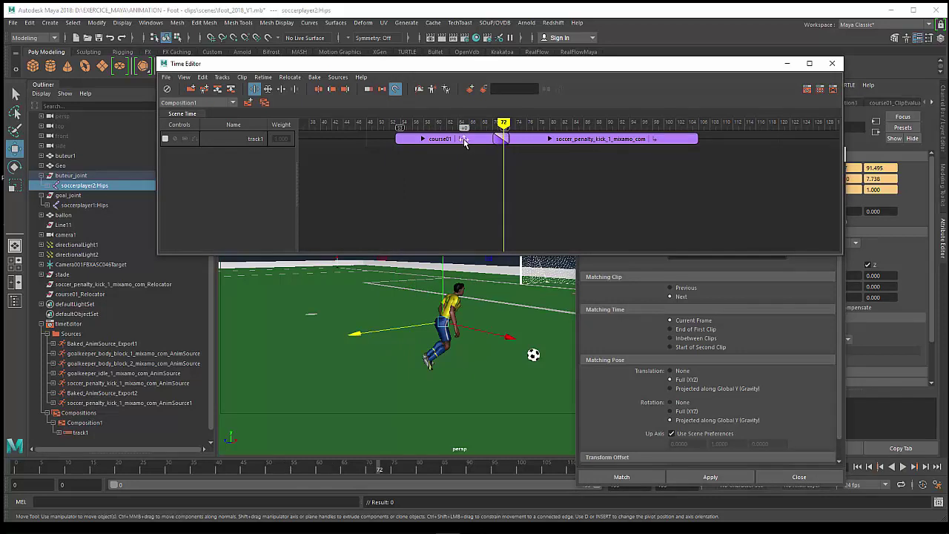
- Select the course01 run clip and bring its Matching Options window back to the front
{"action": "left_click_drag", "start_coordinate": [465, 140], "coordinate": [472, 140]}
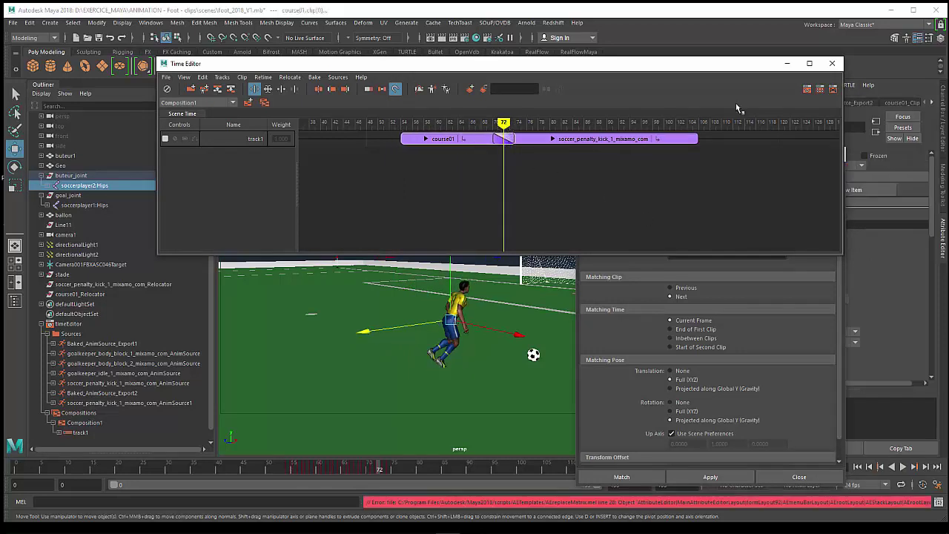
{"action": "left_click", "coordinate": [846, 305]}
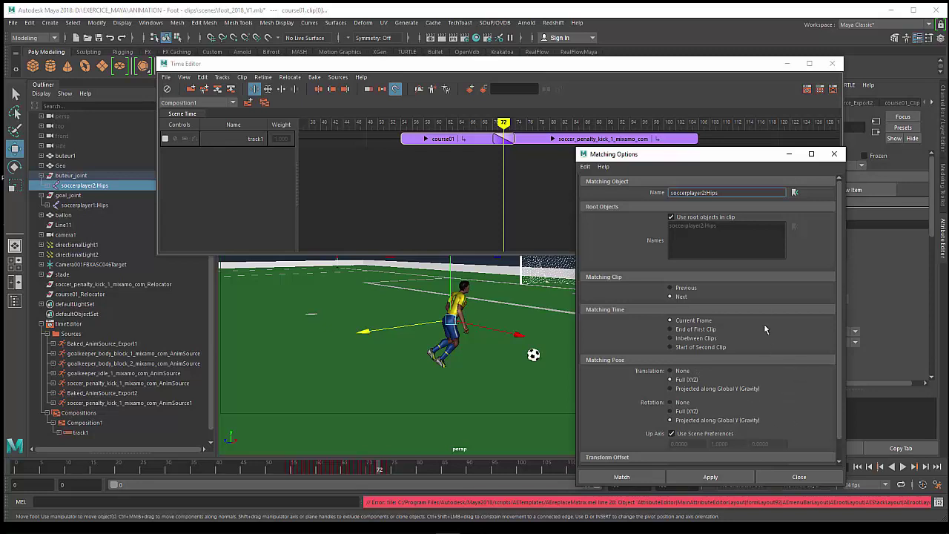
- Apply the hips match between course01 and the penalty kick, then scrub through the transition
{"action": "left_click", "coordinate": [698, 478]}
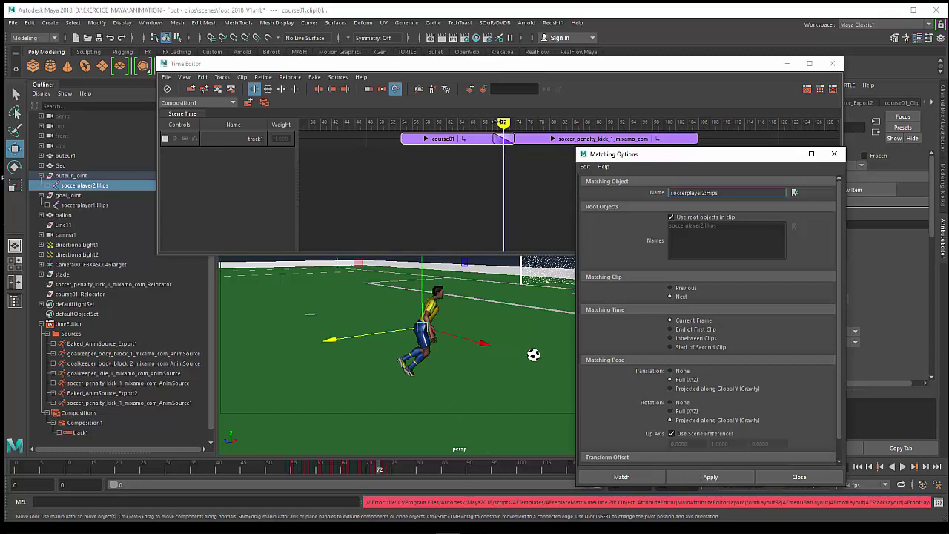
{"action": "mouse_move", "coordinate": [381, 469]}
{"action": "left_mouse_down"}
{"action": "mouse_move", "coordinate": [243, 472]}
{"action": "mouse_move", "coordinate": [411, 495]}
{"action": "mouse_move", "coordinate": [248, 486]}
{"action": "mouse_move", "coordinate": [373, 494]}
{"action": "left_mouse_up"}
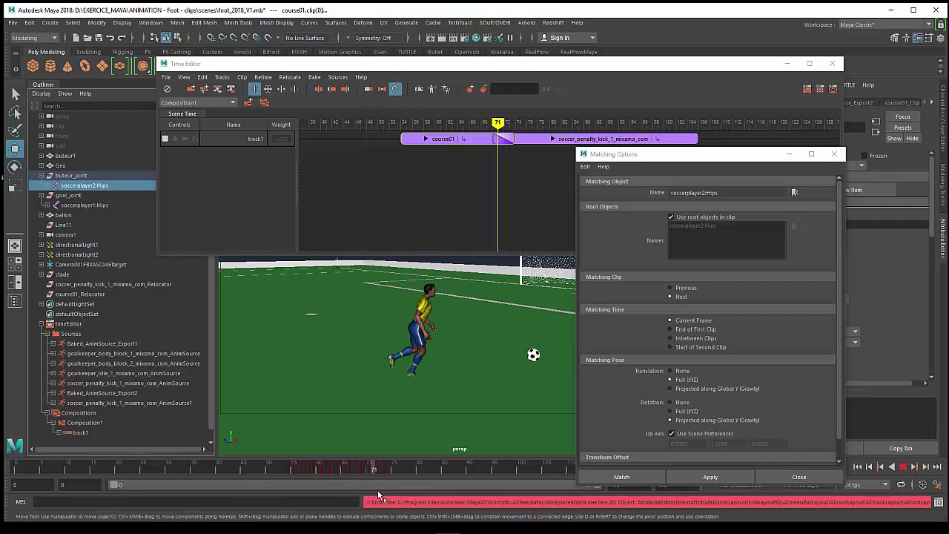
{"action": "mouse_move", "coordinate": [378, 495]}
{"action": "left_mouse_down"}
{"action": "mouse_move", "coordinate": [480, 501]}
{"action": "mouse_move", "coordinate": [312, 493]}
{"action": "mouse_move", "coordinate": [493, 493]}
{"action": "mouse_move", "coordinate": [290, 493]}
{"action": "mouse_move", "coordinate": [485, 494]}
{"action": "mouse_move", "coordinate": [359, 495]}
{"action": "mouse_move", "coordinate": [366, 500]}
{"action": "left_mouse_up"}
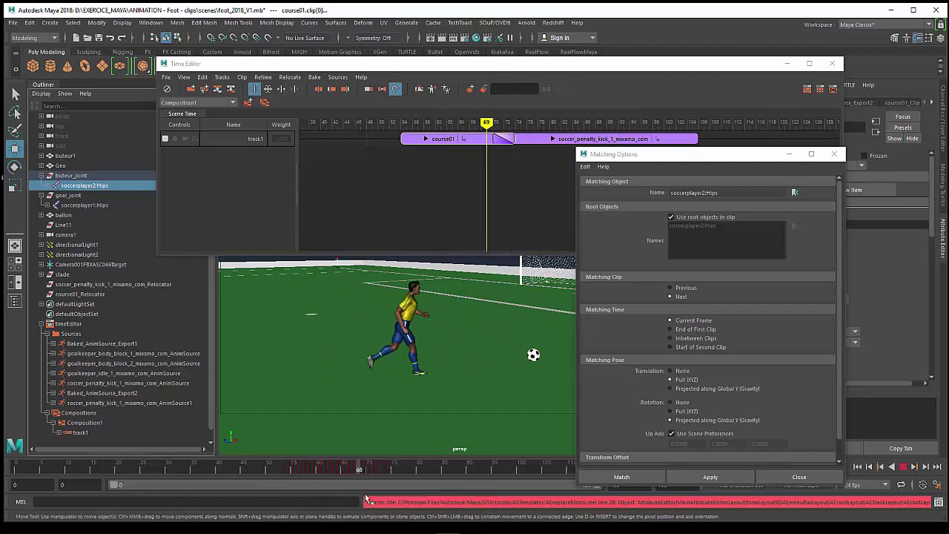
{"action": "key", "text": "Escape"}
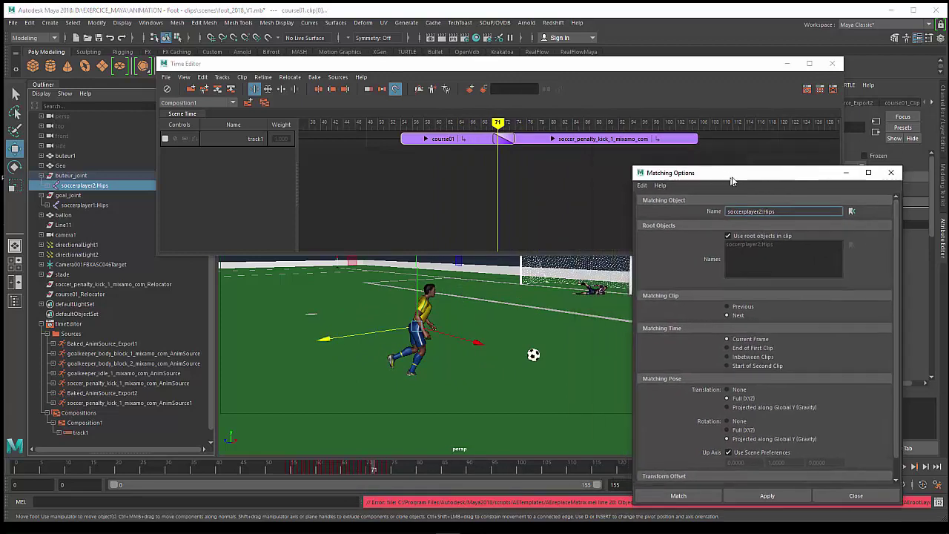
{"action": "left_click_drag", "start_coordinate": [673, 162], "coordinate": [726, 172]}
- Try moving course01_Relocator along X and play back the runner's approach
{"action": "left_click", "coordinate": [892, 166]}
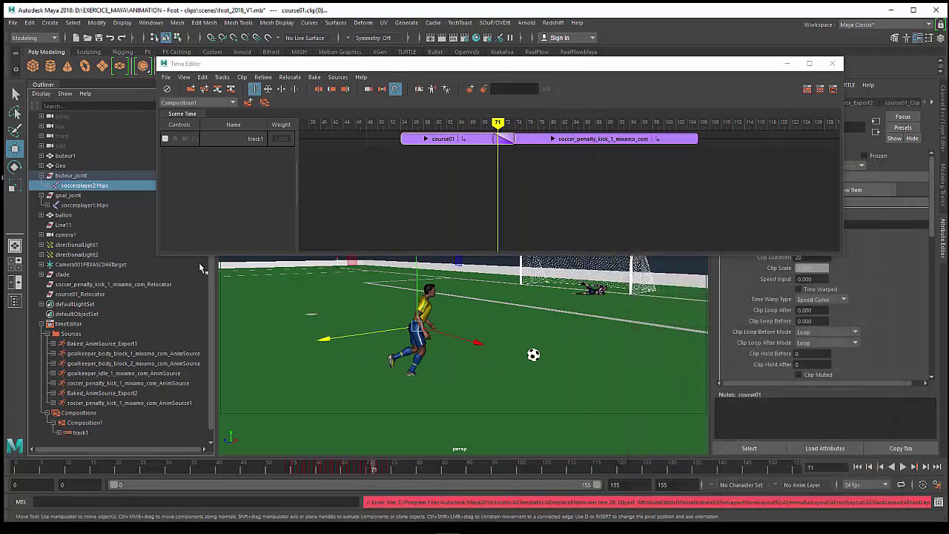
{"action": "left_click", "coordinate": [122, 286]}
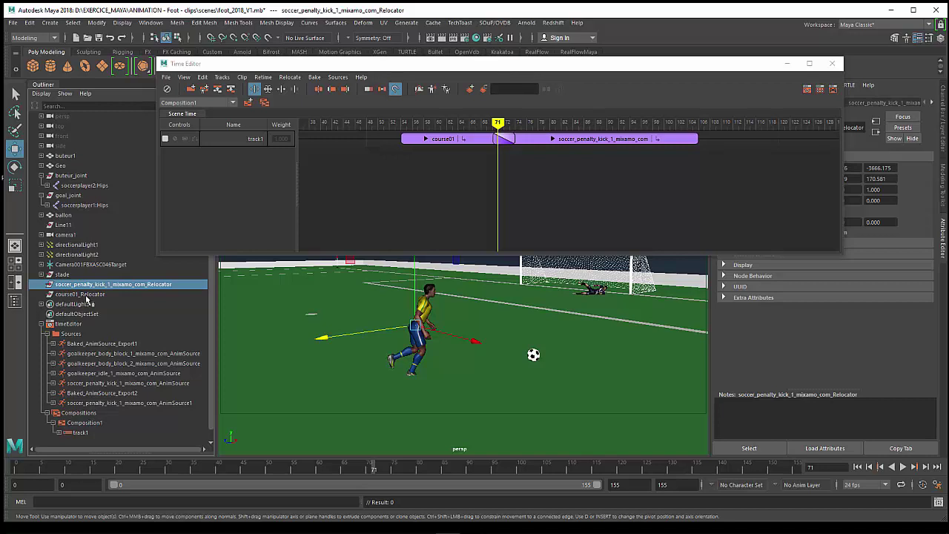
{"action": "left_click", "coordinate": [87, 295]}
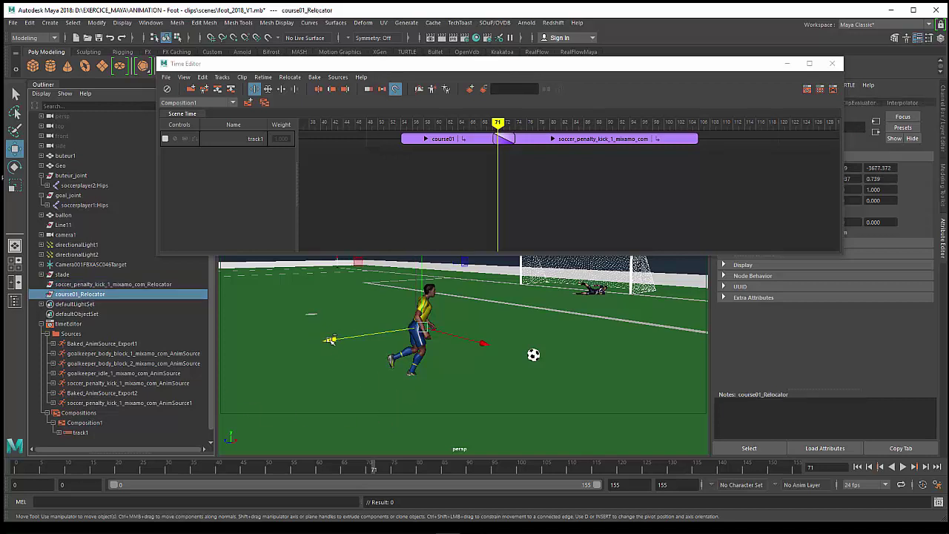
{"action": "left_click_drag", "start_coordinate": [332, 341], "coordinate": [244, 353]}
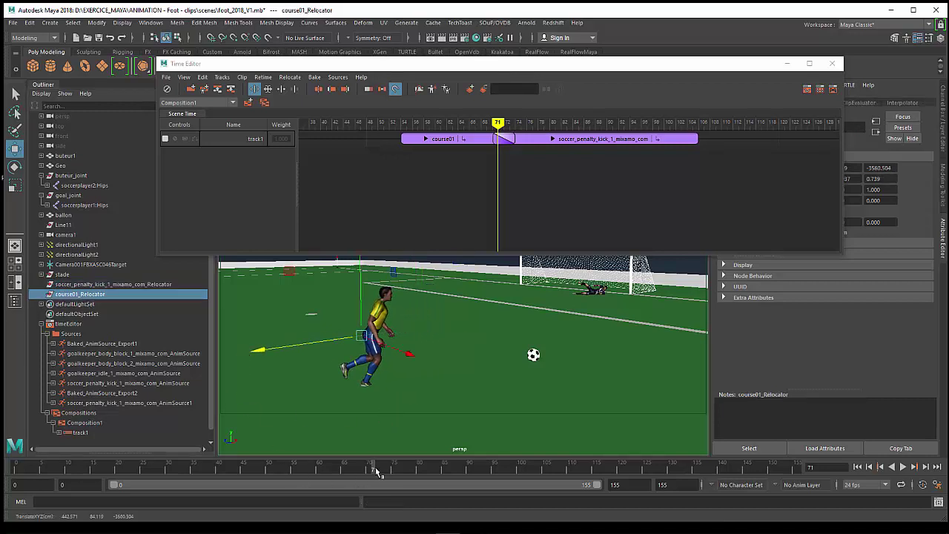
{"action": "key", "text": "alt+v"}
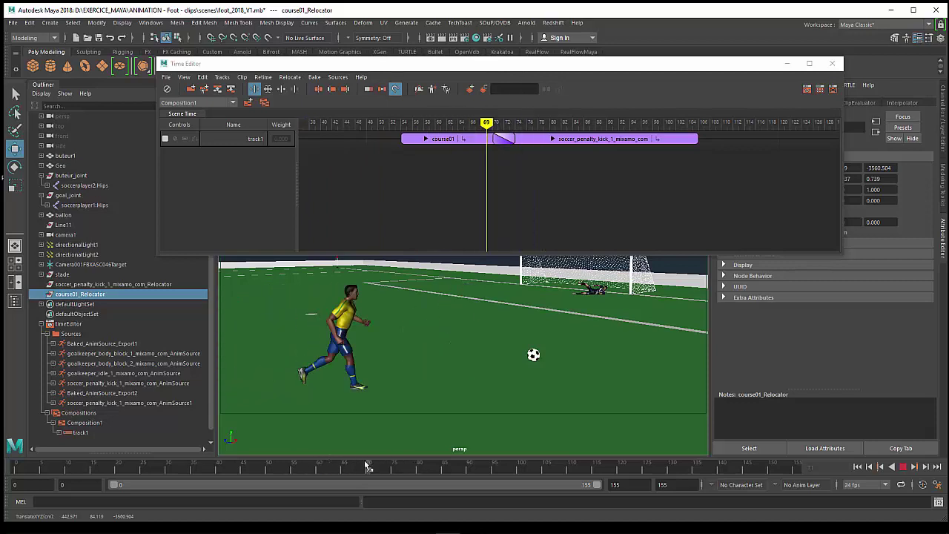
{"action": "mouse_move", "coordinate": [369, 465]}
{"action": "left_mouse_down"}
{"action": "mouse_move", "coordinate": [462, 465]}
{"action": "mouse_move", "coordinate": [274, 451]}
{"action": "mouse_move", "coordinate": [437, 462]}
{"action": "left_mouse_up"}
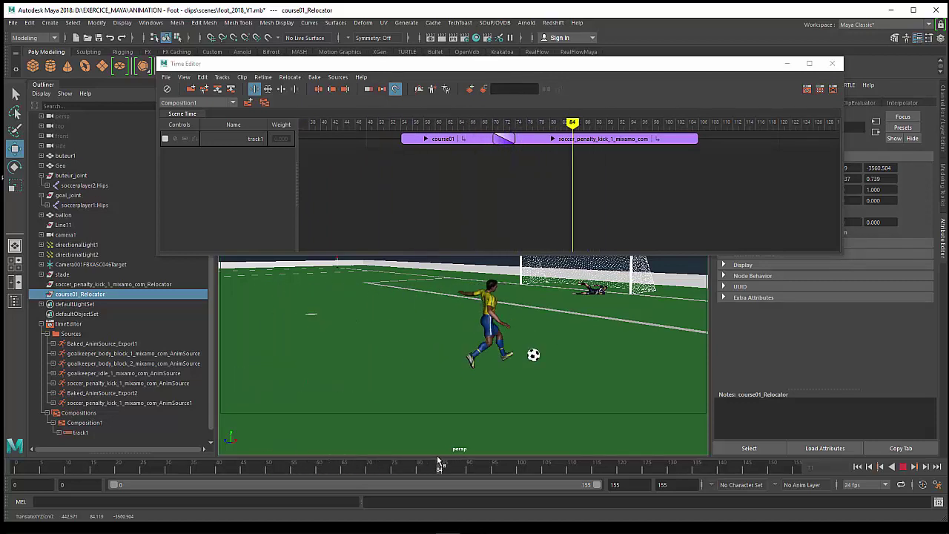
{"action": "left_click_drag", "start_coordinate": [263, 347], "coordinate": [152, 364]}
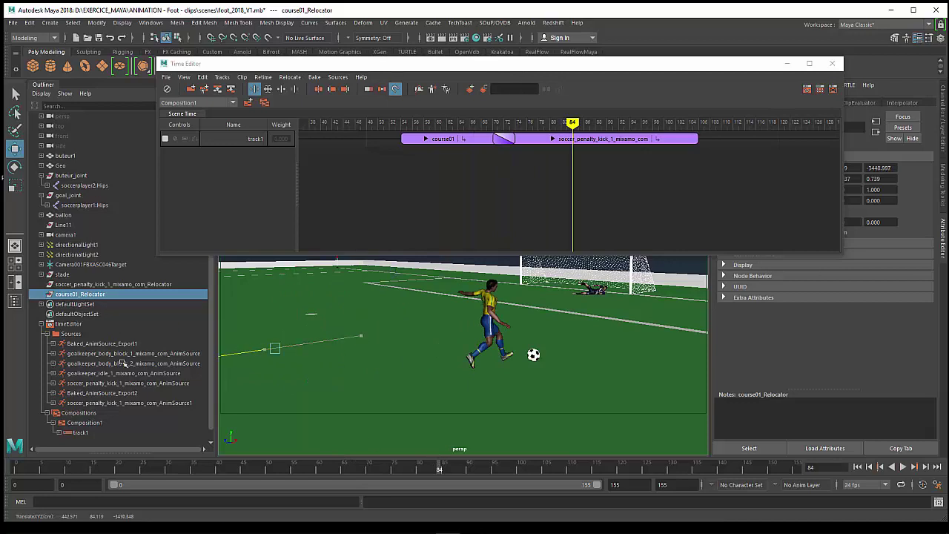
{"action": "mouse_move", "coordinate": [368, 471]}
{"action": "left_mouse_down"}
{"action": "mouse_move", "coordinate": [204, 459]}
{"action": "mouse_move", "coordinate": [419, 467]}
{"action": "mouse_move", "coordinate": [356, 468]}
{"action": "mouse_move", "coordinate": [389, 466]}
{"action": "left_mouse_up"}
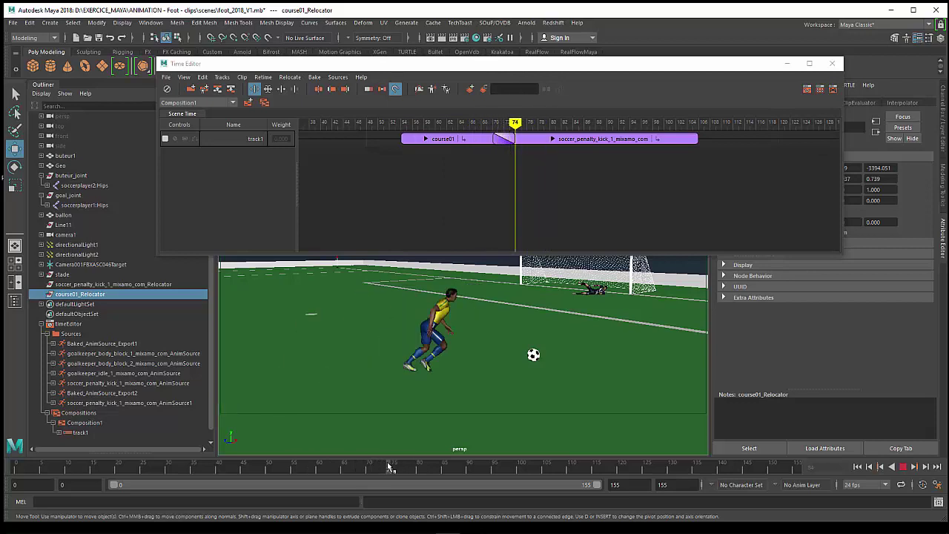
{"action": "key", "text": "Escape"}
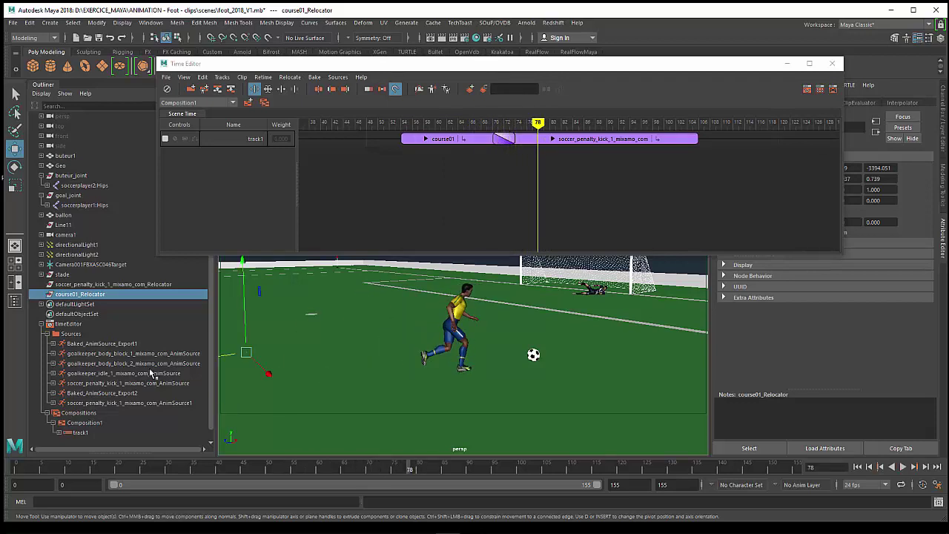
- Undo the relocator moves and slide the course01 clip two frames later
{"action": "key", "text": "ctrl+z"}
{"action": "key", "text": "ctrl+z"}
{"action": "key", "text": "ctrl+z"}
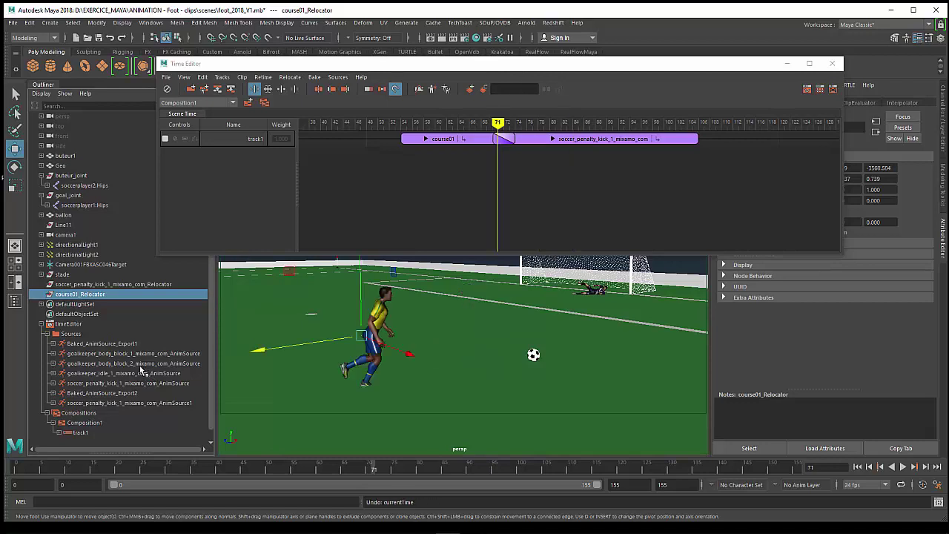
{"action": "key", "text": "ctrl+z"}
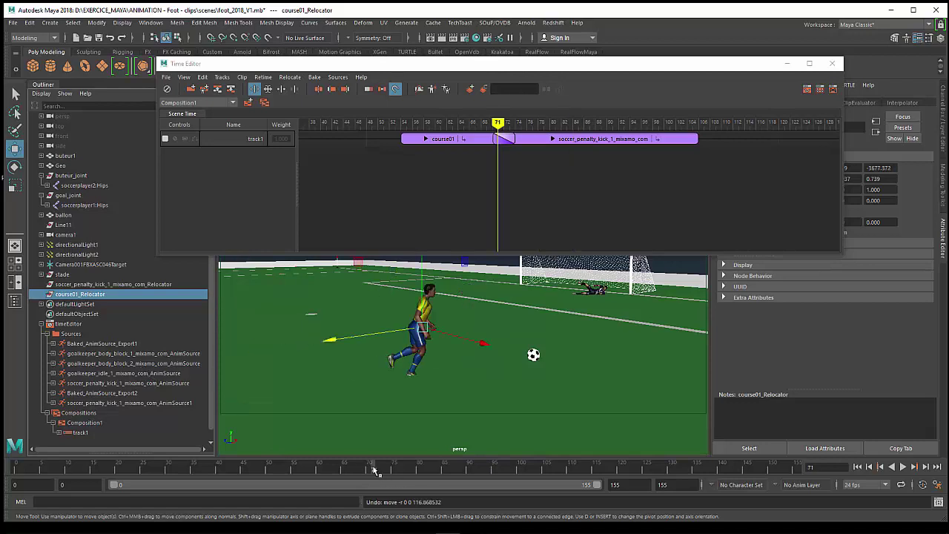
{"action": "mouse_move", "coordinate": [374, 469]}
{"action": "left_mouse_down"}
{"action": "mouse_move", "coordinate": [409, 477]}
{"action": "mouse_move", "coordinate": [380, 475]}
{"action": "left_mouse_up"}
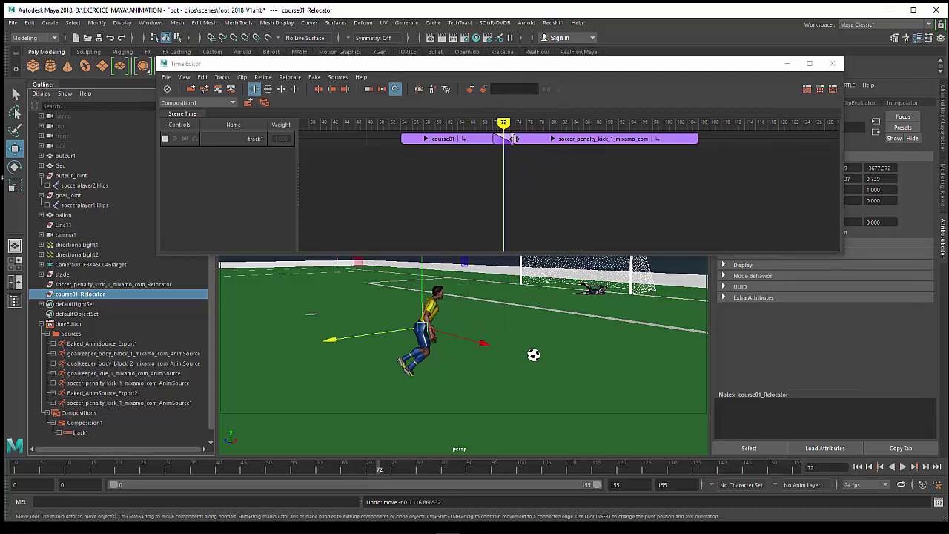
{"action": "left_click", "coordinate": [480, 142]}
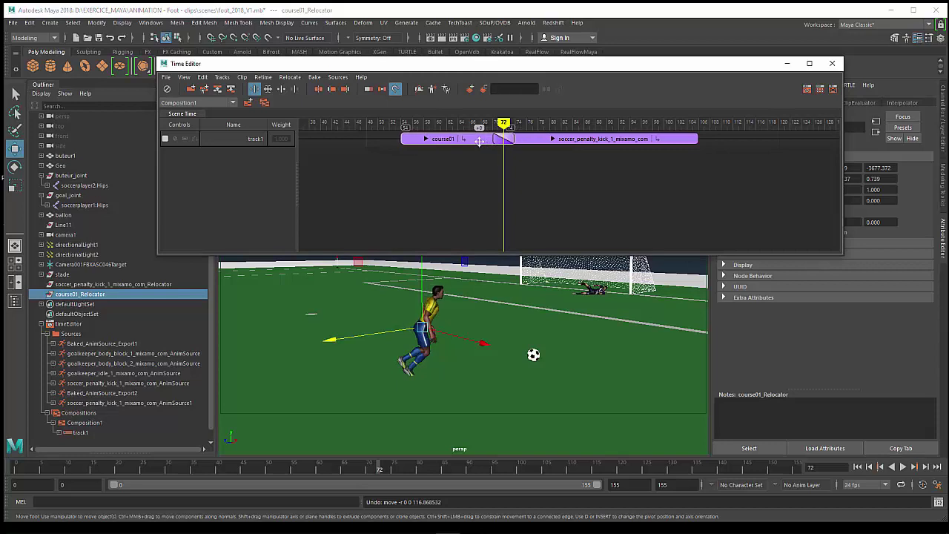
{"action": "mouse_move", "coordinate": [480, 141]}
{"action": "left_mouse_down"}
{"action": "mouse_move", "coordinate": [490, 143]}
{"action": "mouse_move", "coordinate": [468, 143]}
{"action": "mouse_move", "coordinate": [486, 142]}
{"action": "left_mouse_up"}
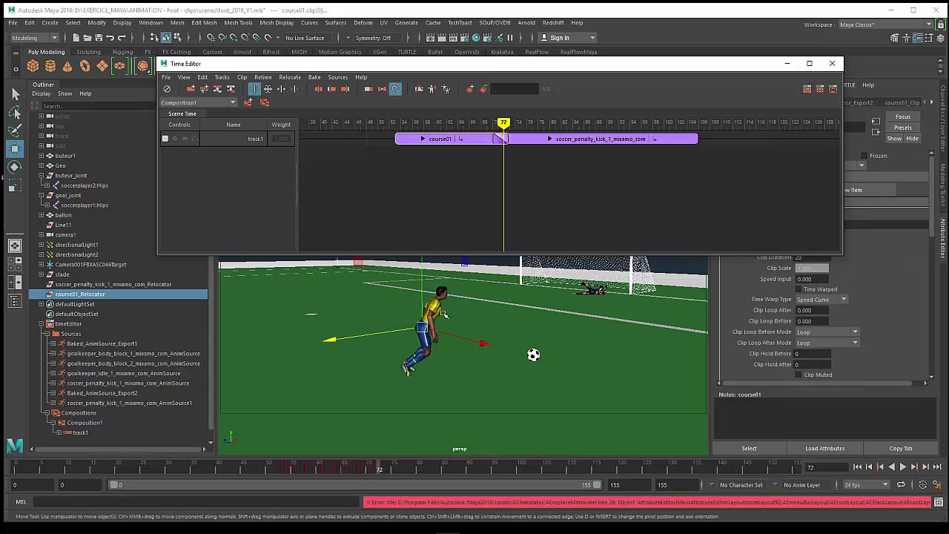
- Play the run-into-kick blend and stop at frame 48
{"action": "key", "text": "alt+v"}
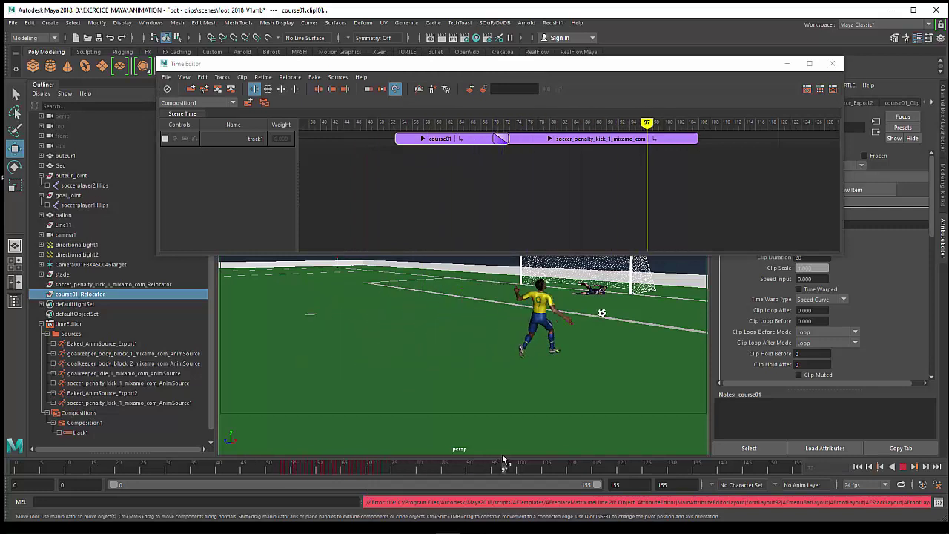
{"action": "left_click", "coordinate": [260, 464]}
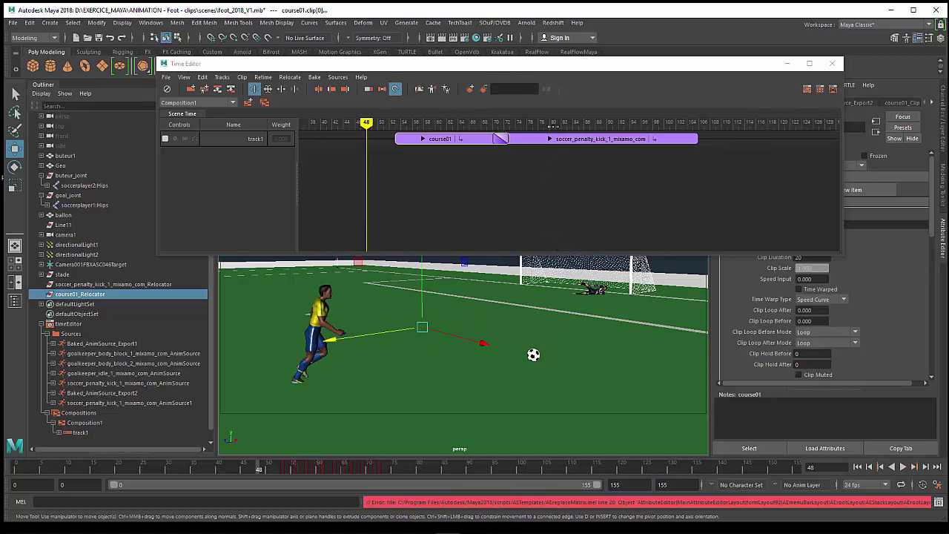
{"action": "left_click_drag", "start_coordinate": [515, 66], "coordinate": [499, 68]}
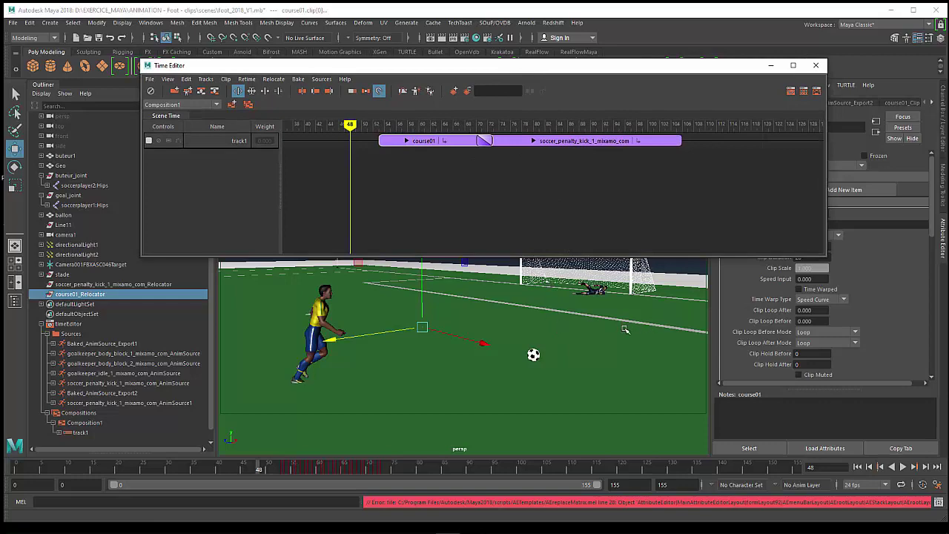
- Orbit to show the field and goal, then scrub from frame 48 through the kick
{"action": "left_click_drag", "start_coordinate": [625, 329], "coordinate": [603, 339], "text": "alt"}
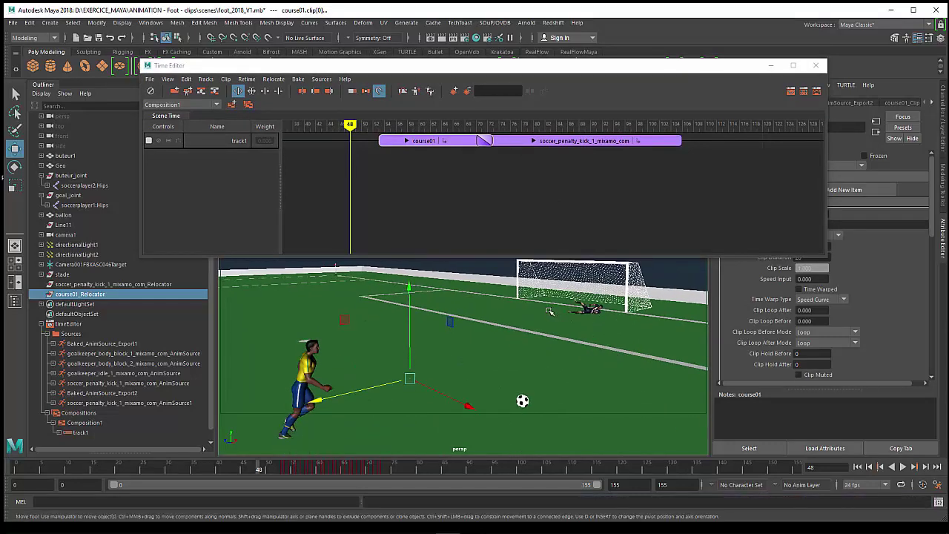
{"action": "mouse_move", "coordinate": [262, 473]}
{"action": "left_mouse_down"}
{"action": "mouse_move", "coordinate": [587, 478]}
{"action": "mouse_move", "coordinate": [534, 486]}
{"action": "mouse_move", "coordinate": [354, 475]}
{"action": "mouse_move", "coordinate": [571, 471]}
{"action": "mouse_move", "coordinate": [413, 461]}
{"action": "left_mouse_up"}
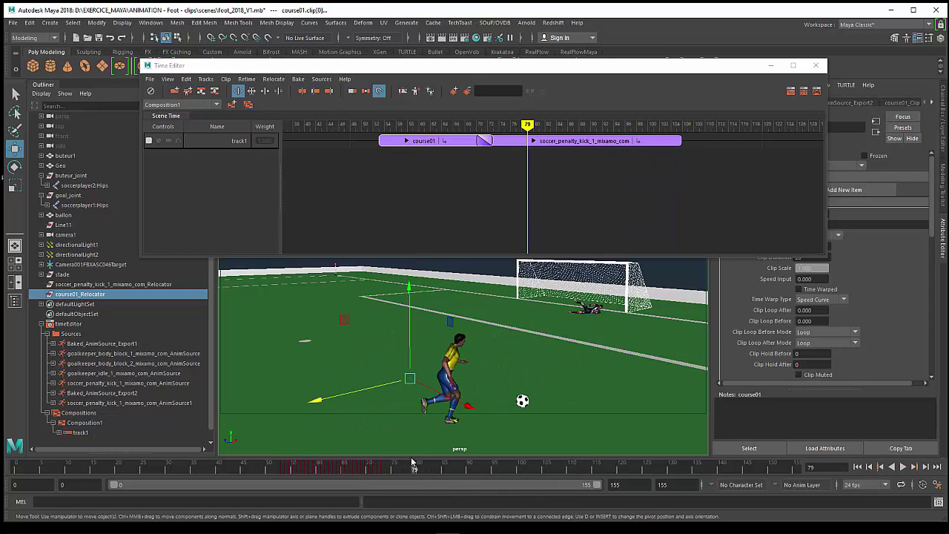